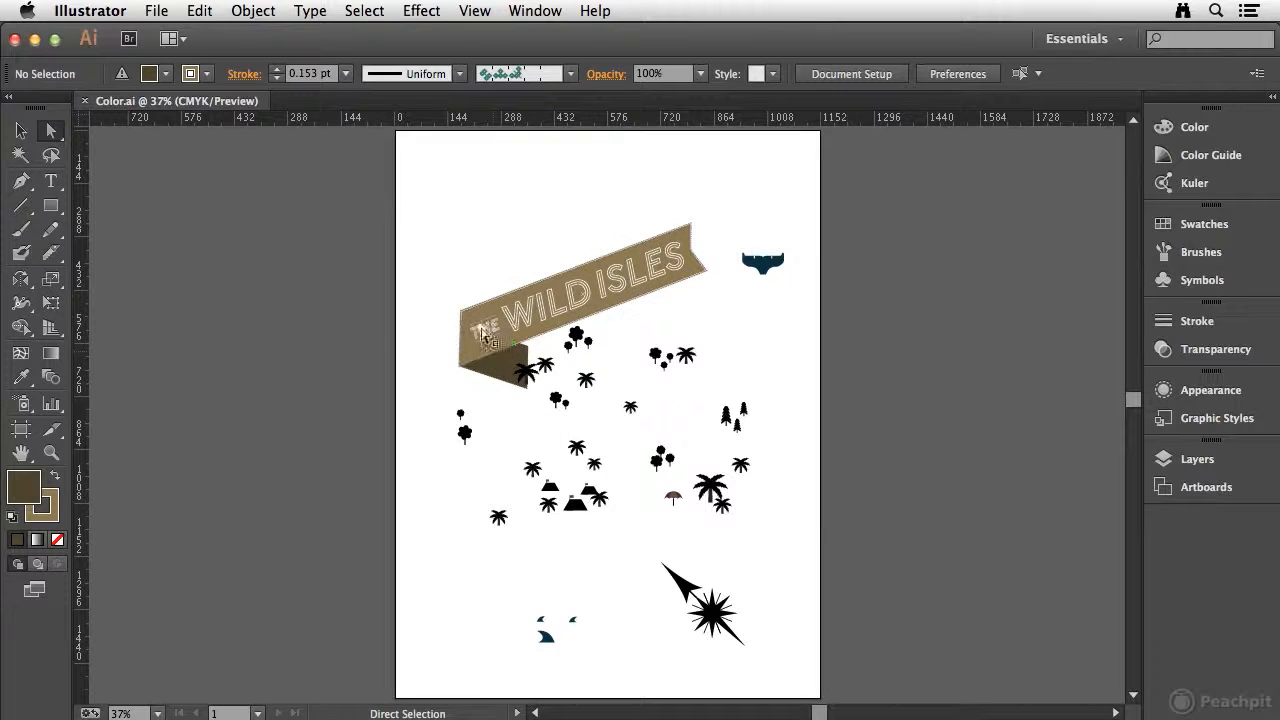
Select only the crown of the small tree below the banner's lower-left corner with the Direct Selection tool.
key("z")
left_click_drag(400, 263, 672, 497)
key("space")
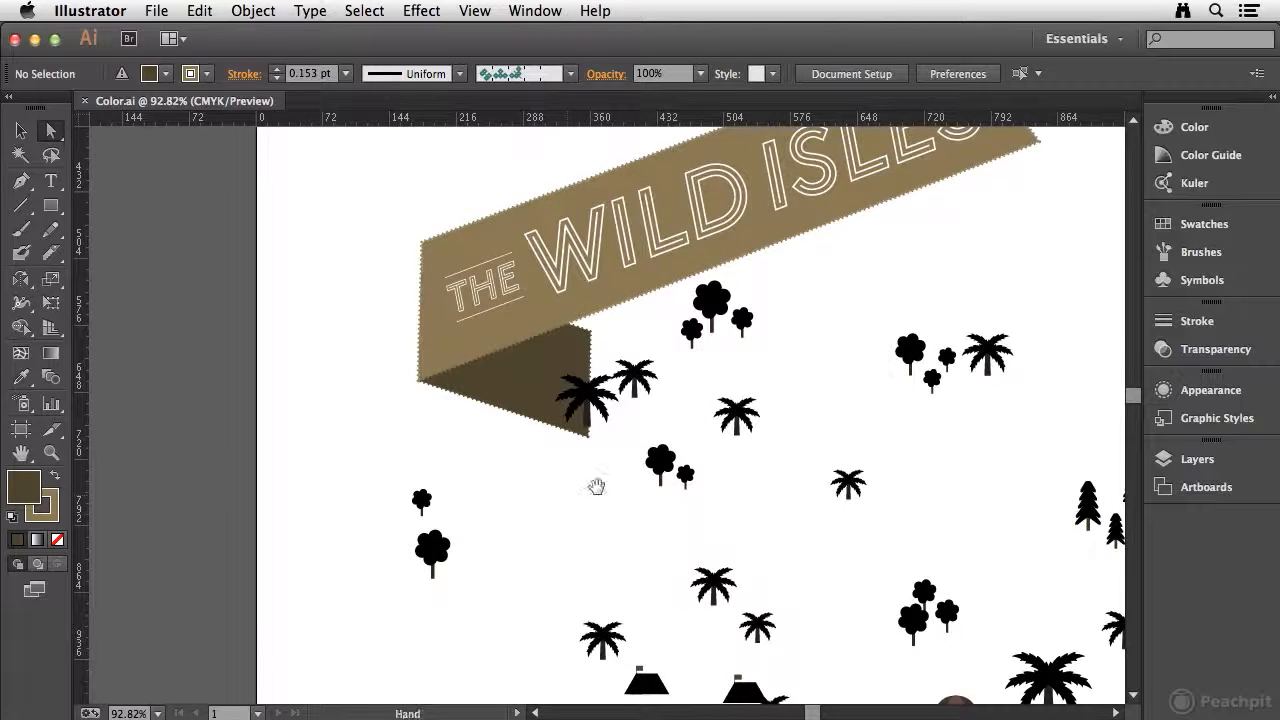
left_click_drag(594, 489, 591, 386)
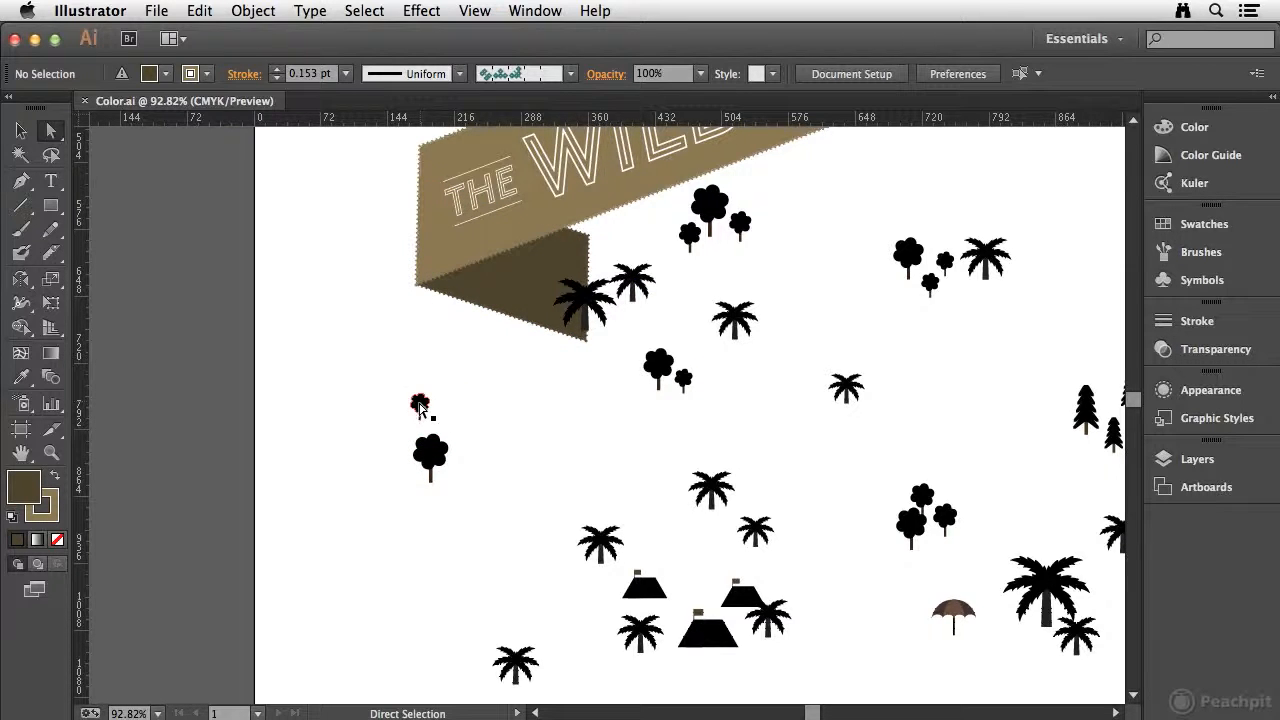
left_click(419, 406)
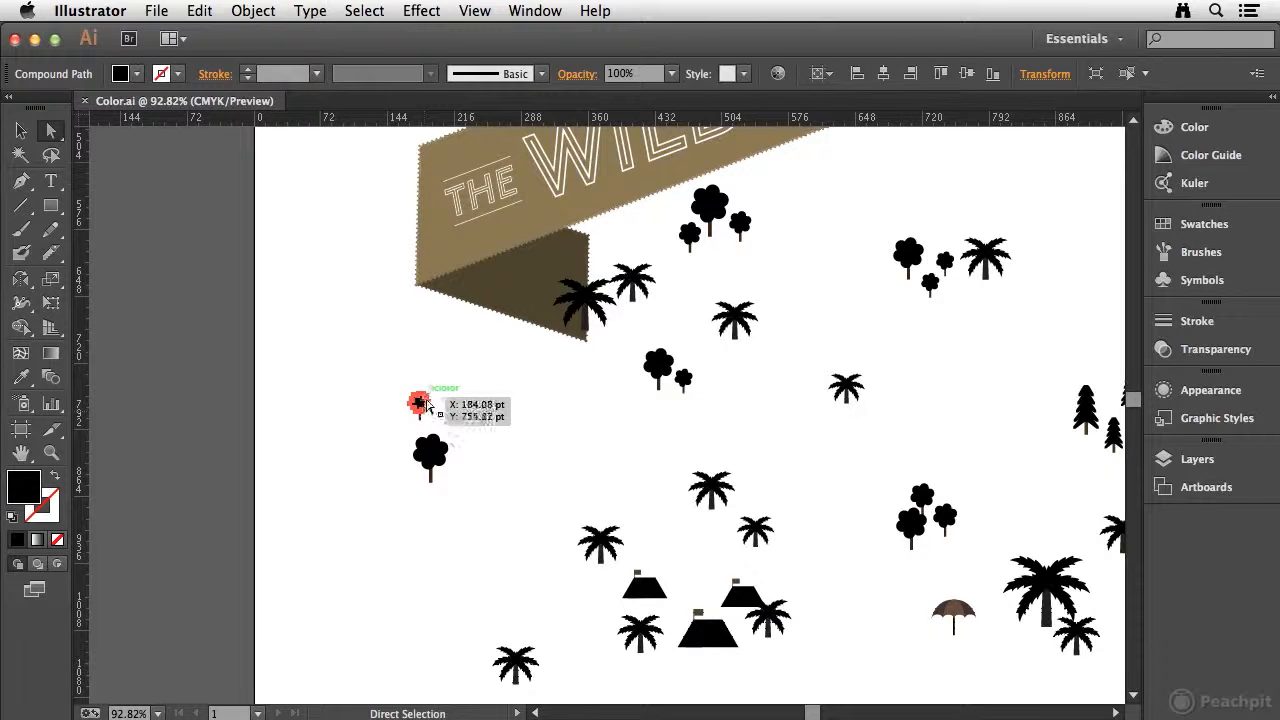
left_click(421, 404)
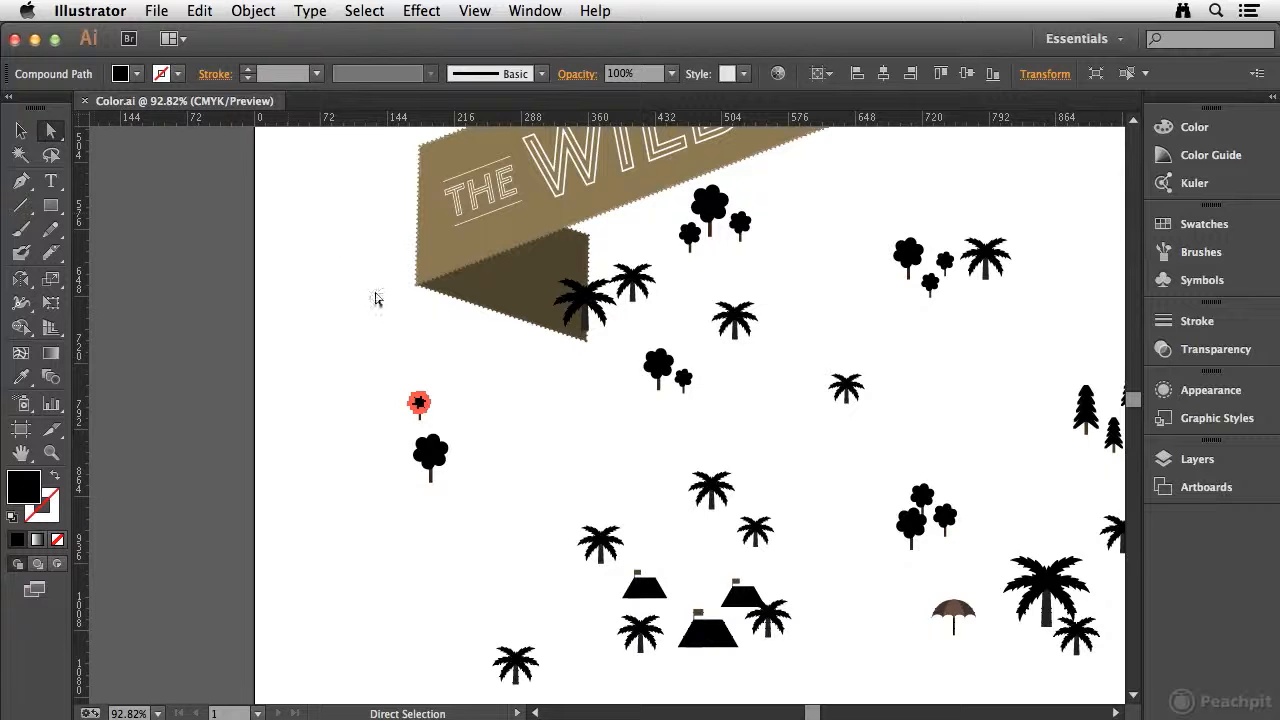
Select the small tree and the larger tree beneath it as whole groups, one after the other, with the Selection tool.
left_click(24, 132)
left_click(315, 312)
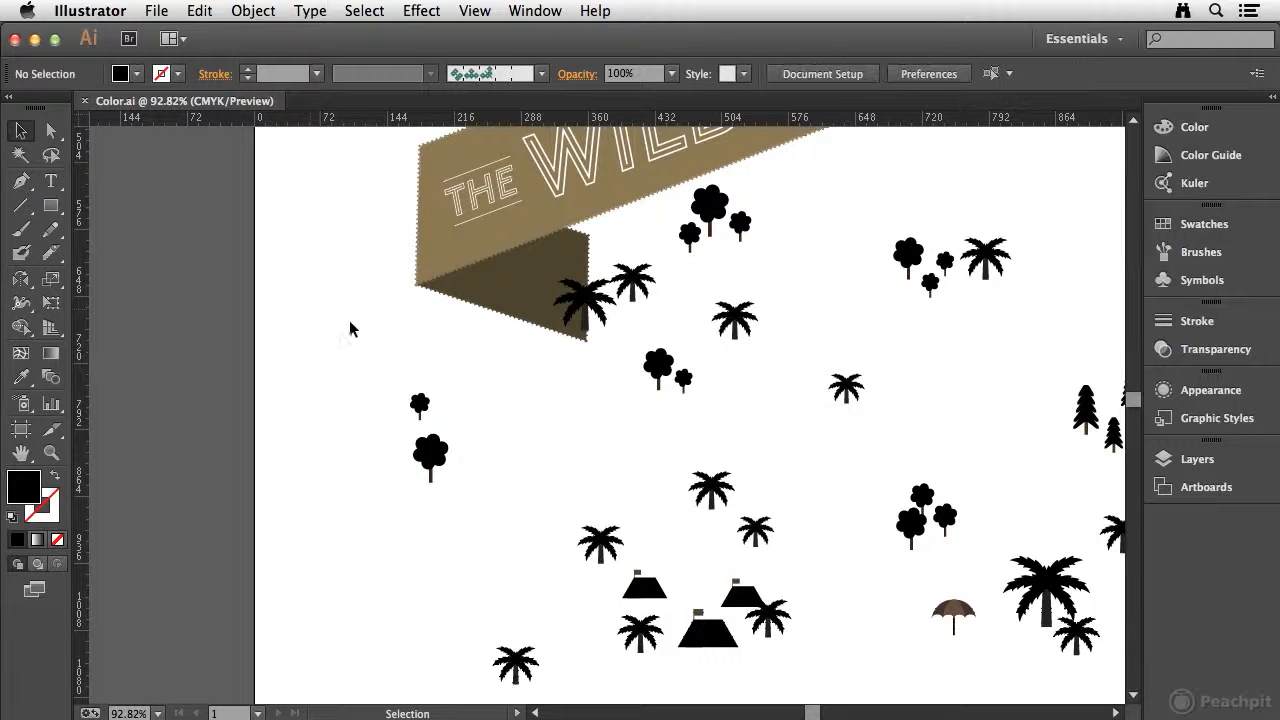
left_click(421, 406)
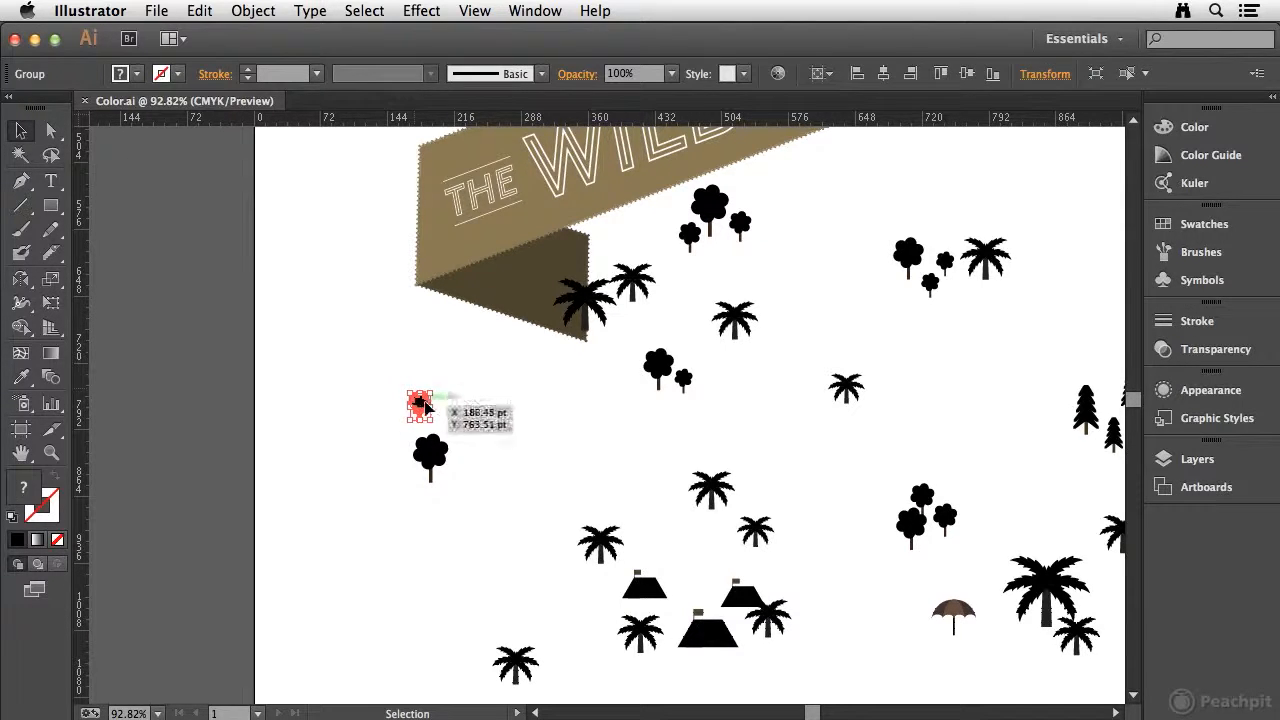
left_click(431, 452)
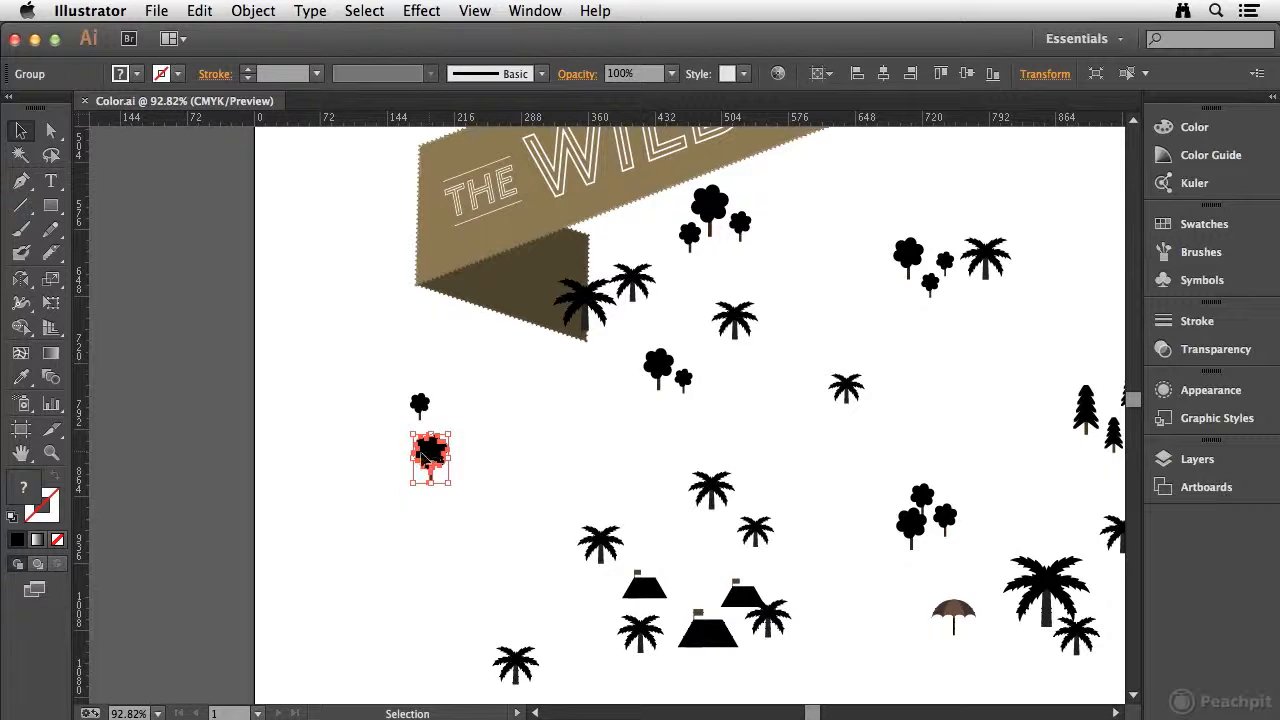
Reselect only the small tree's crown with Direct Selection and open its fill colour in the Color Picker.
left_click(51, 131)
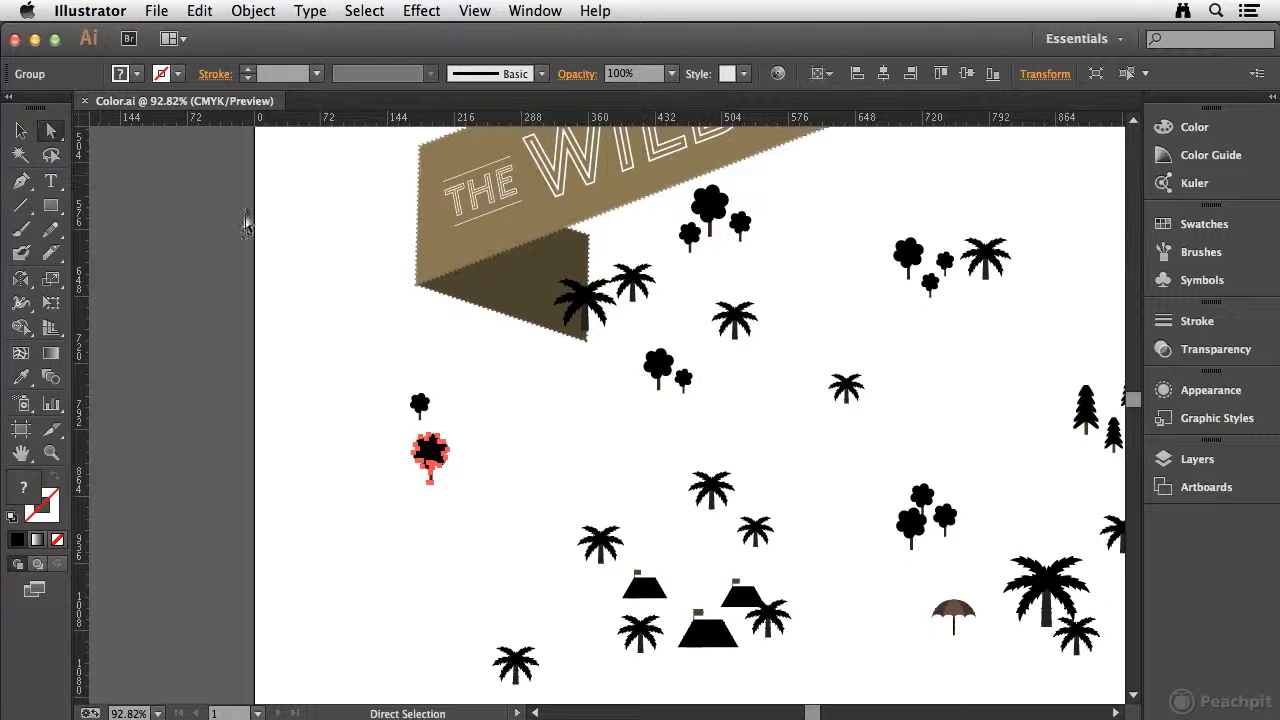
left_click(349, 319)
left_click(420, 404)
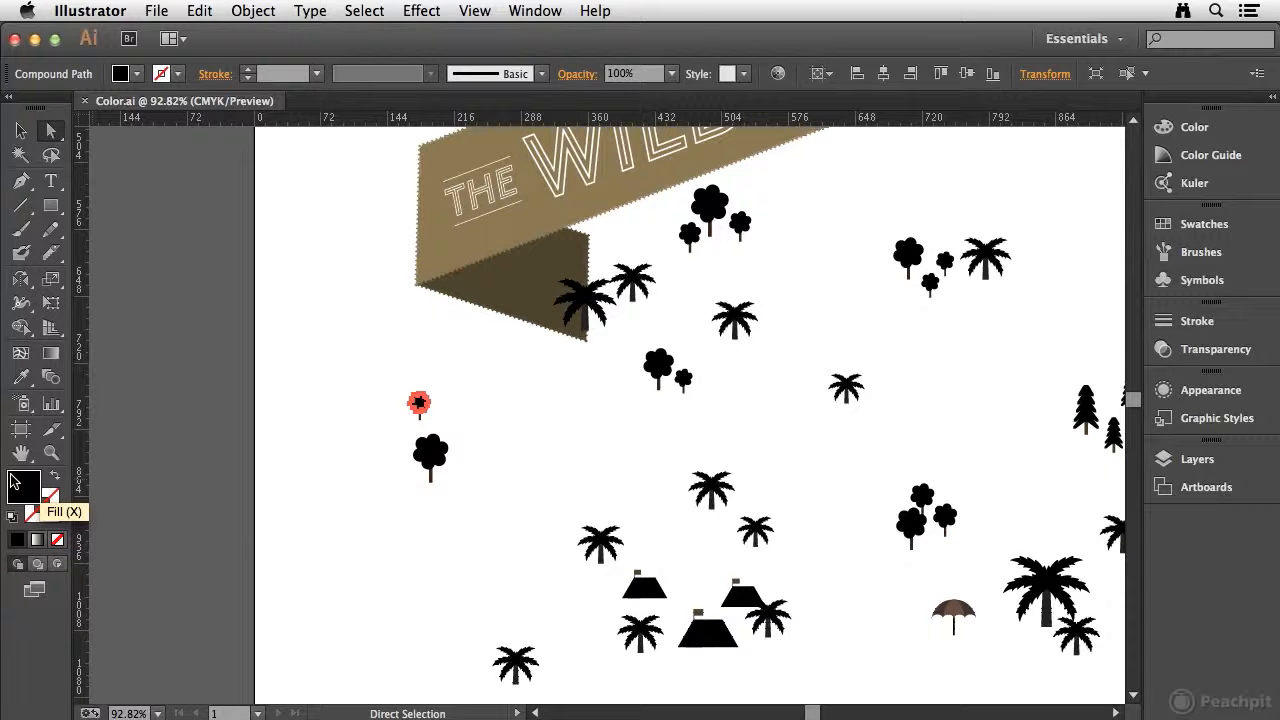
key("x")
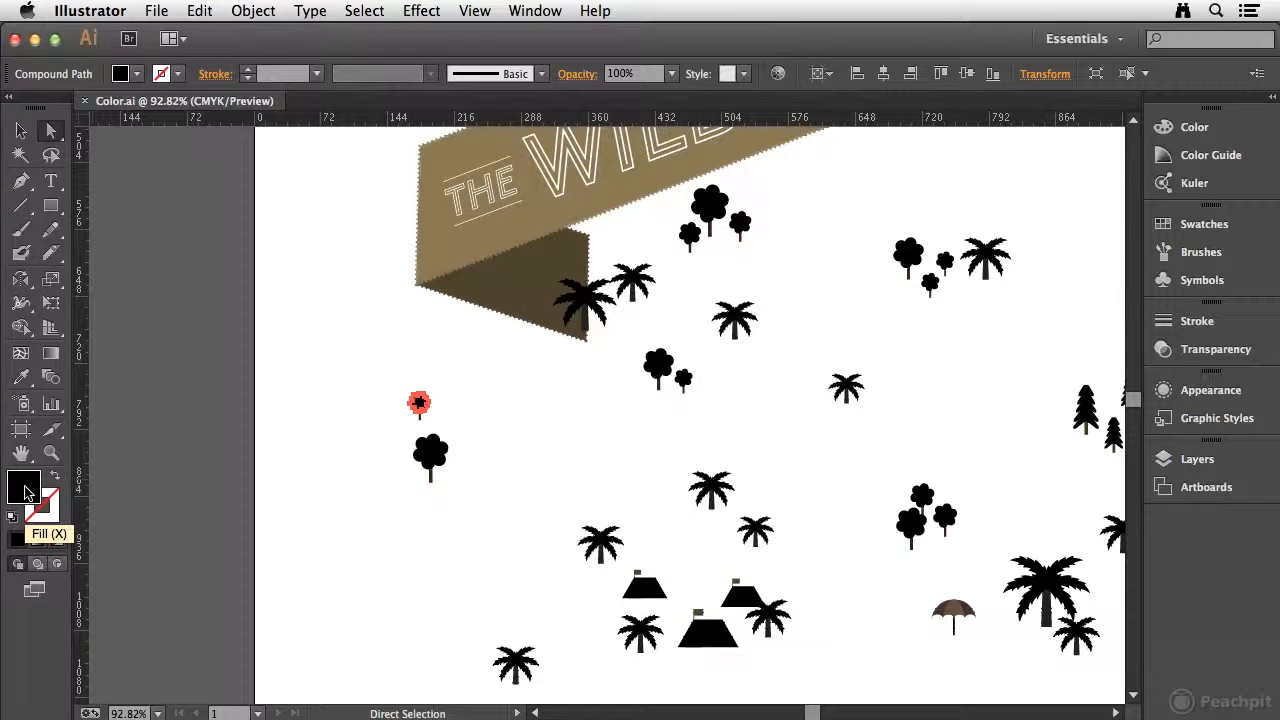
double_click(26, 490)
left_click_drag(722, 184, 551, 165)
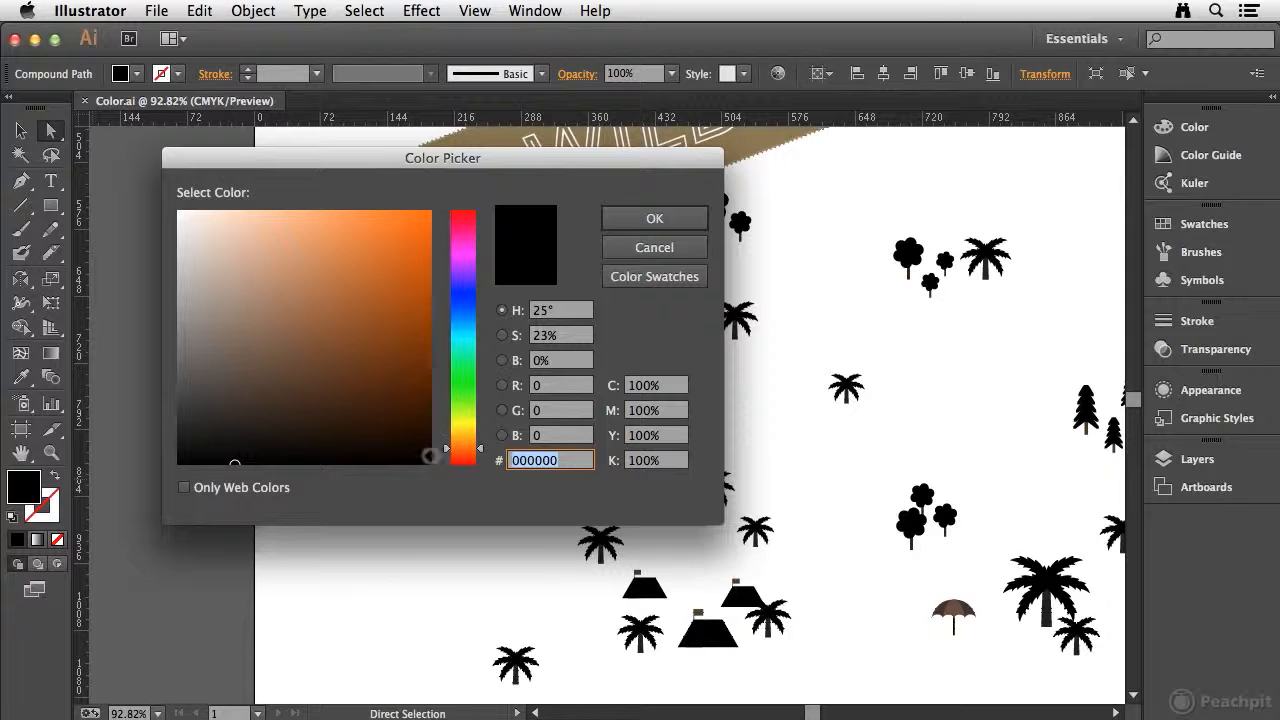
Try out several green hues and shades for the small crown's fill by sampling the colour field and hue slider.
left_click(445, 440)
left_click_drag(445, 440, 448, 375)
left_click(395, 365)
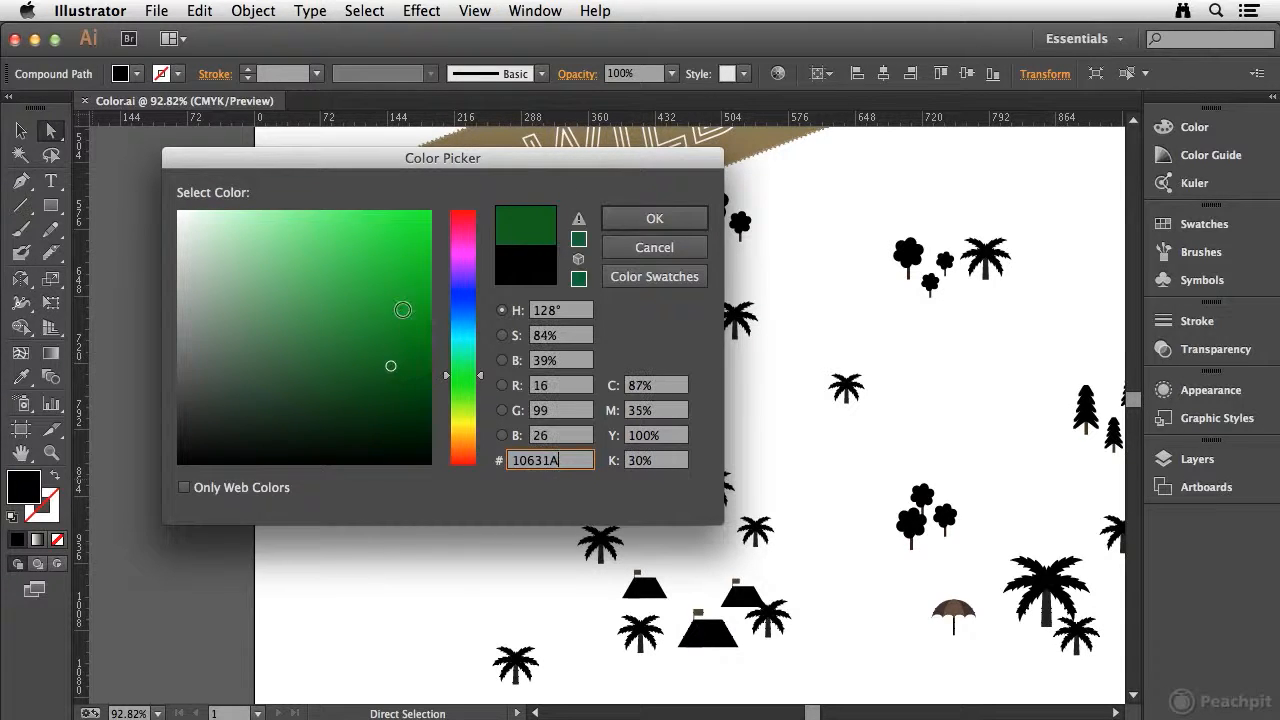
left_click(404, 267)
left_click(327, 279)
left_click(287, 350)
left_click(371, 380)
left_click(393, 333)
mouse_move(487, 390)
left_mouse_down()
mouse_move(479, 362)
mouse_move(478, 391)
left_mouse_up()
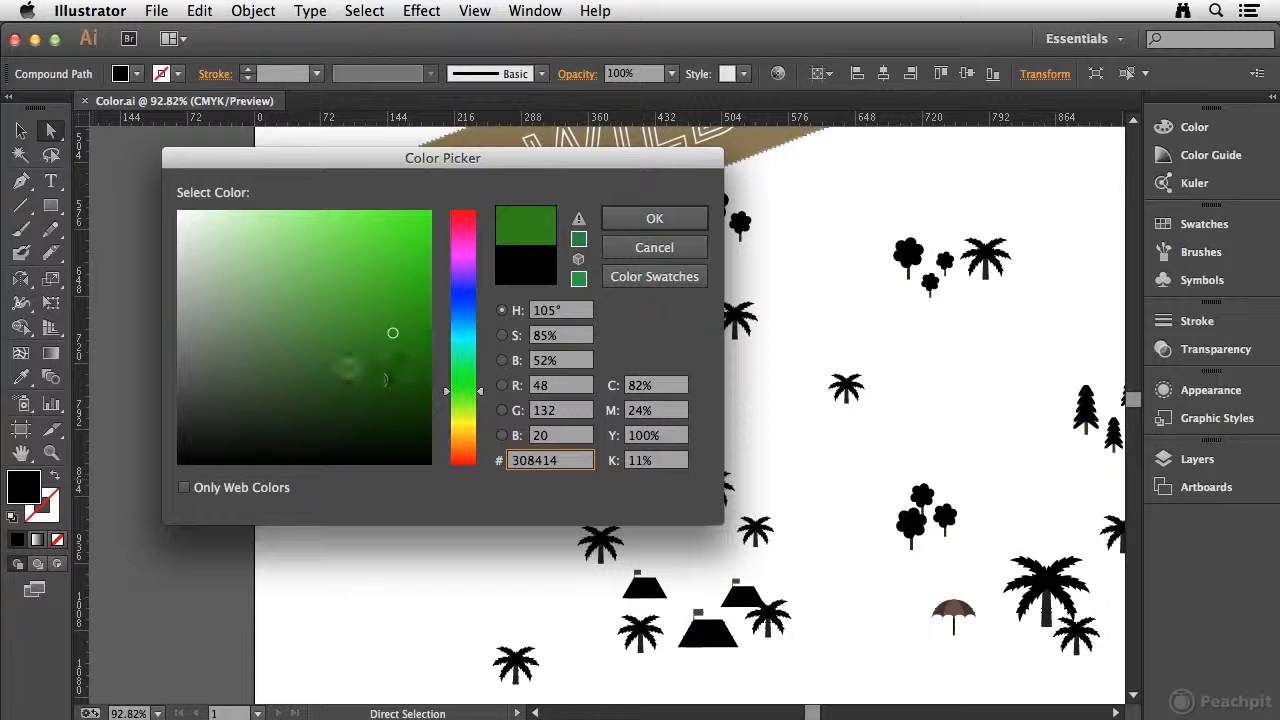
left_click(391, 360)
left_click(410, 371)
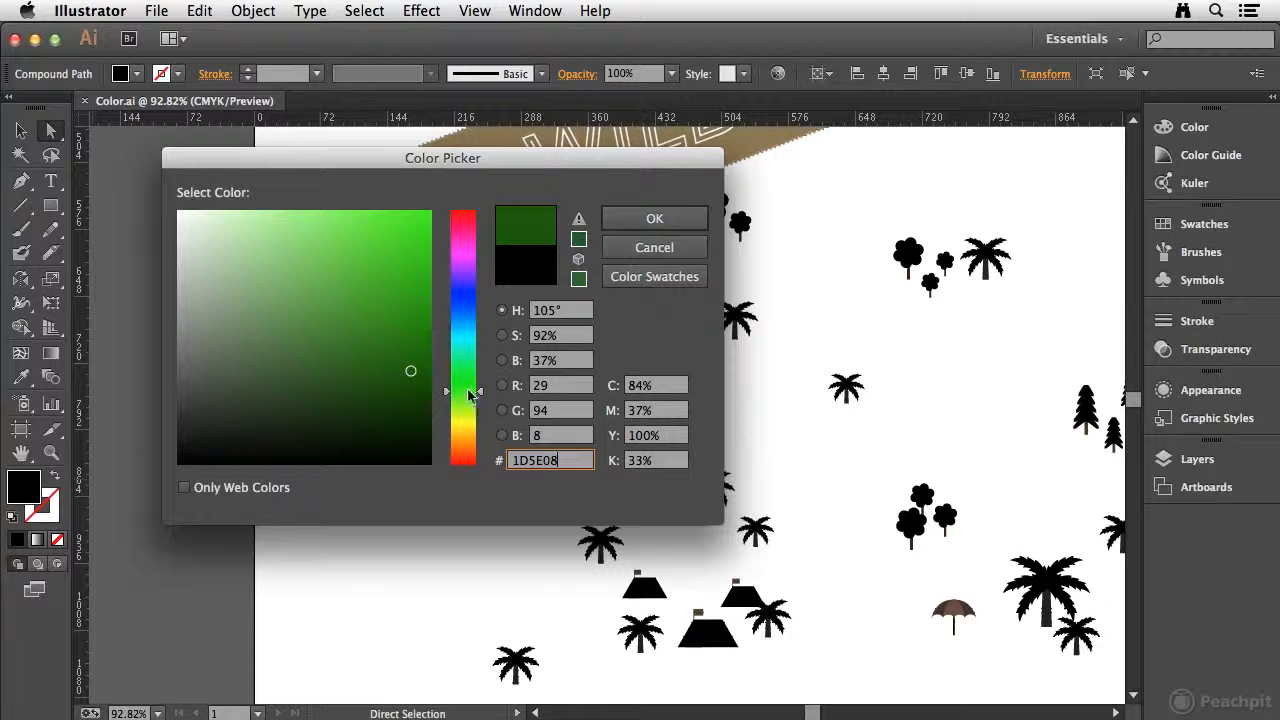
Set the small crown's fill to C 97%, M 55%, Y 82%, K 71%, apply it and deselect the crown.
left_click(650, 385)
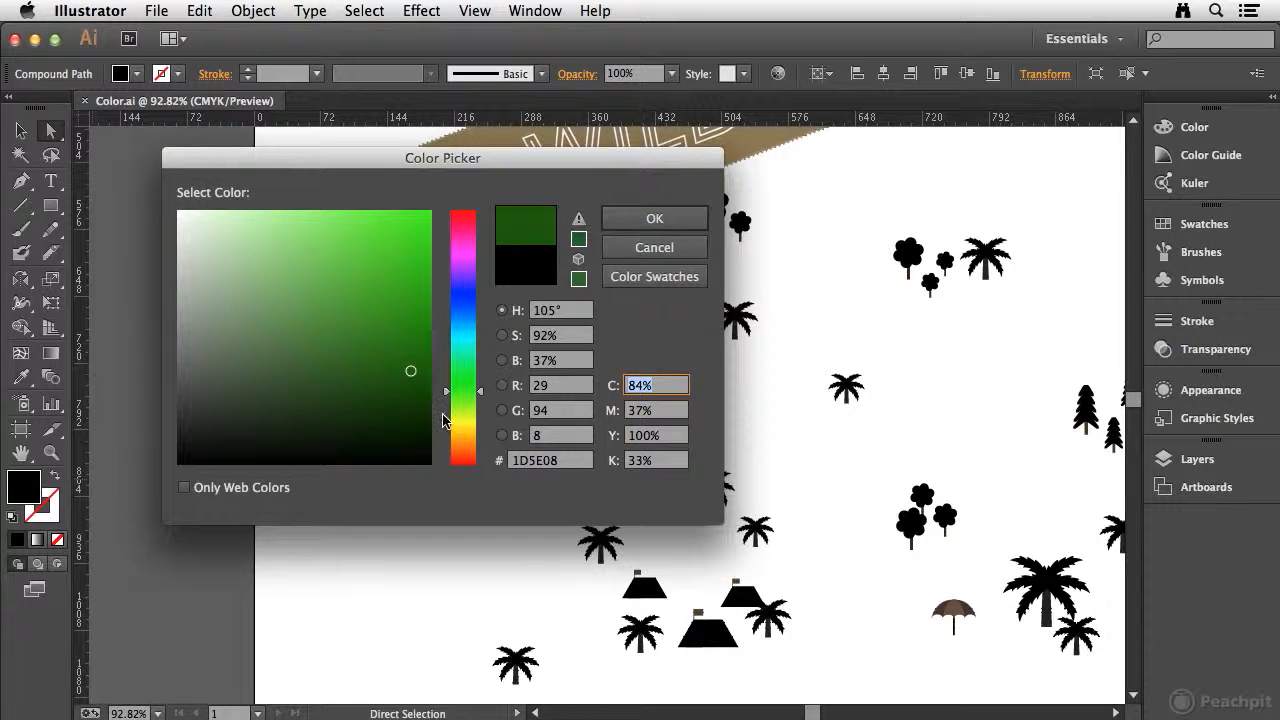
type("97")
key("Tab")
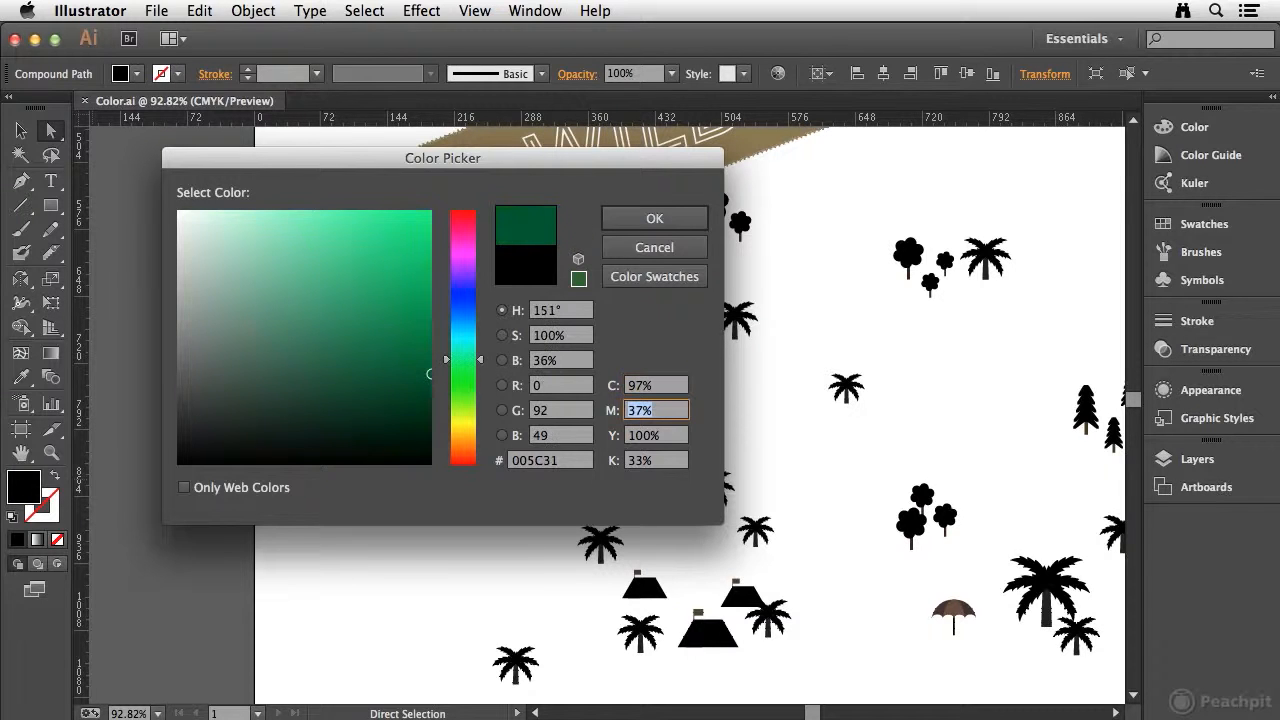
type("55")
key("Tab")
type("82")
key("Tab")
type("71")
key("Tab")
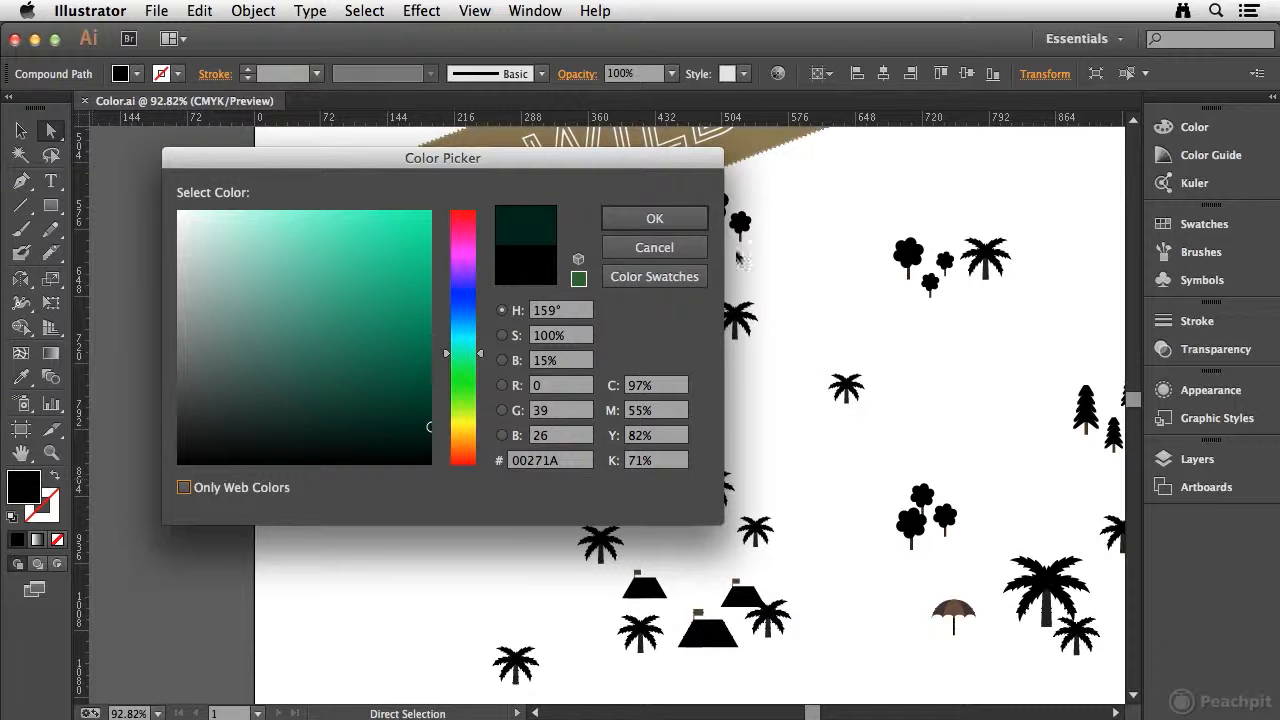
left_click(667, 221)
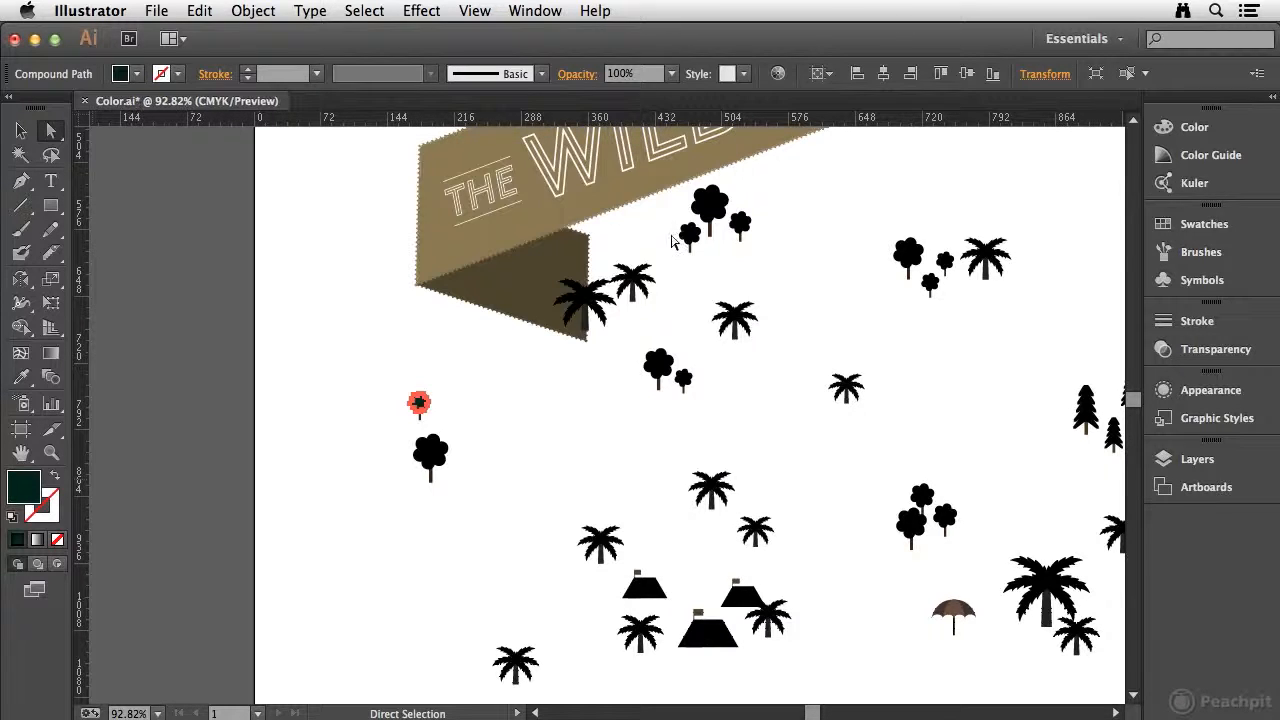
left_click(358, 367)
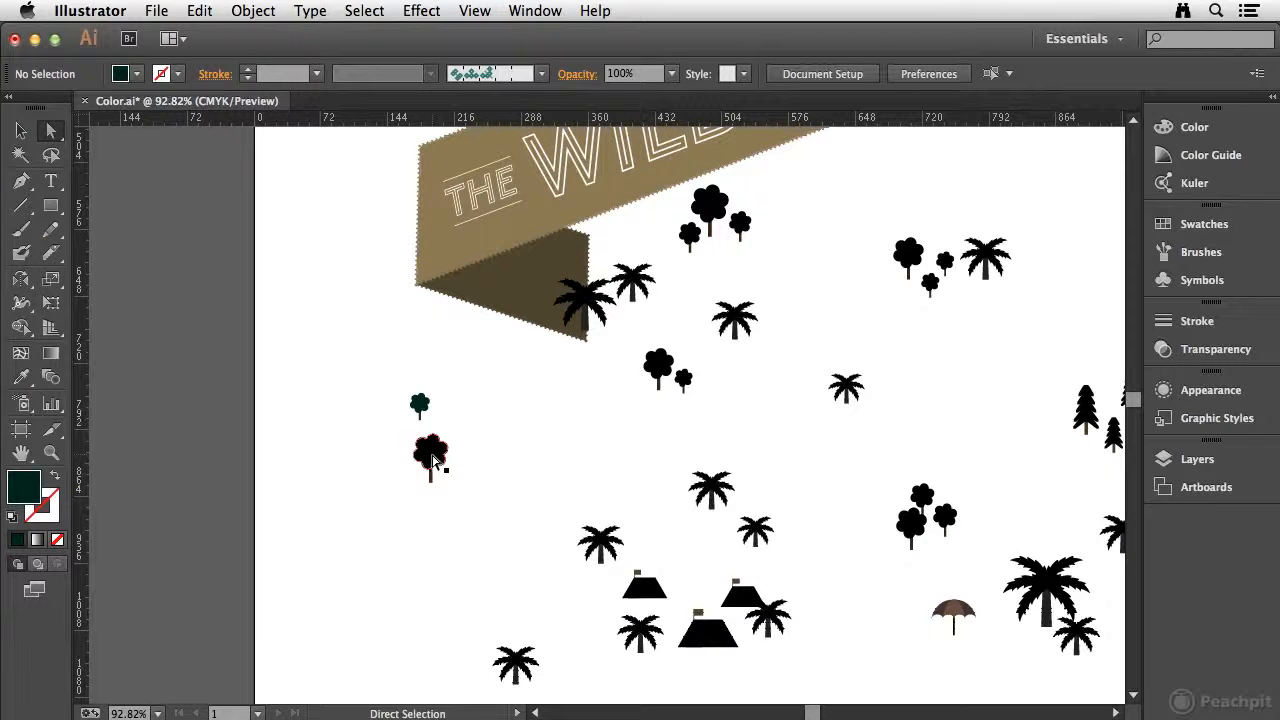
Select the crown of the larger tree beneath the small one and enter the fill colour C 97%, M 55%, Y 82%, K 71%.
left_click(432, 460)
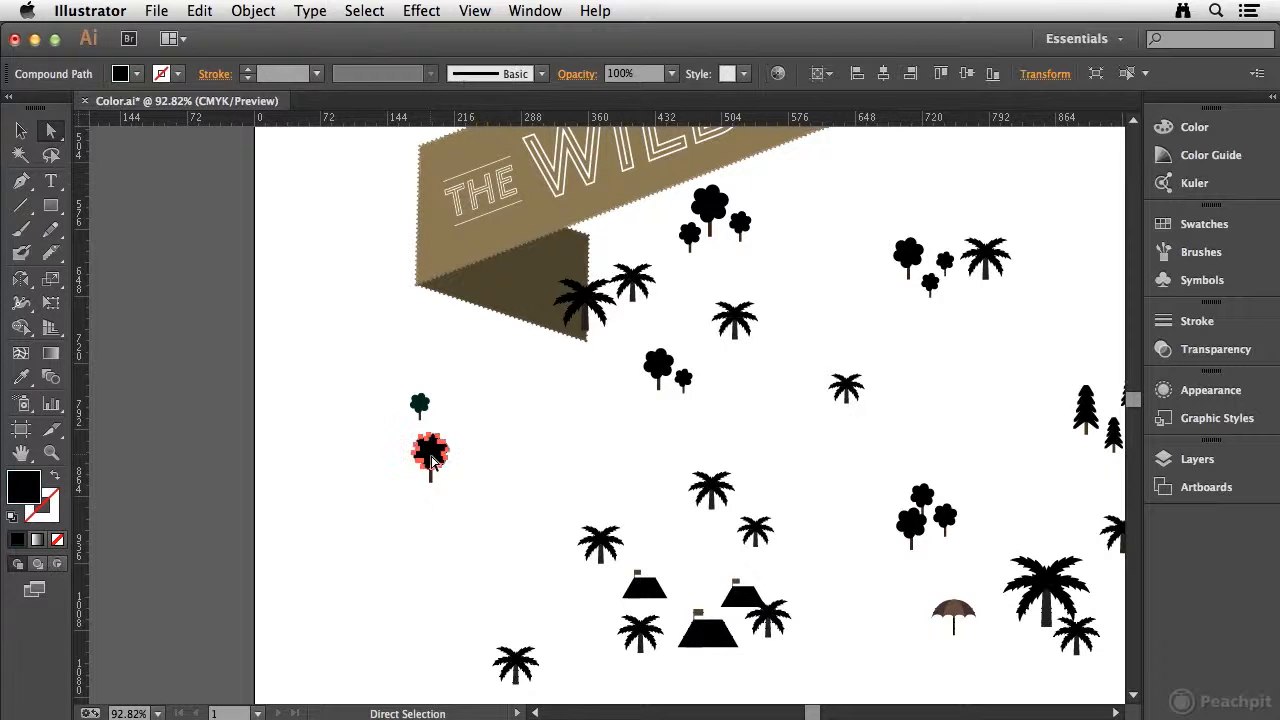
double_click(27, 491)
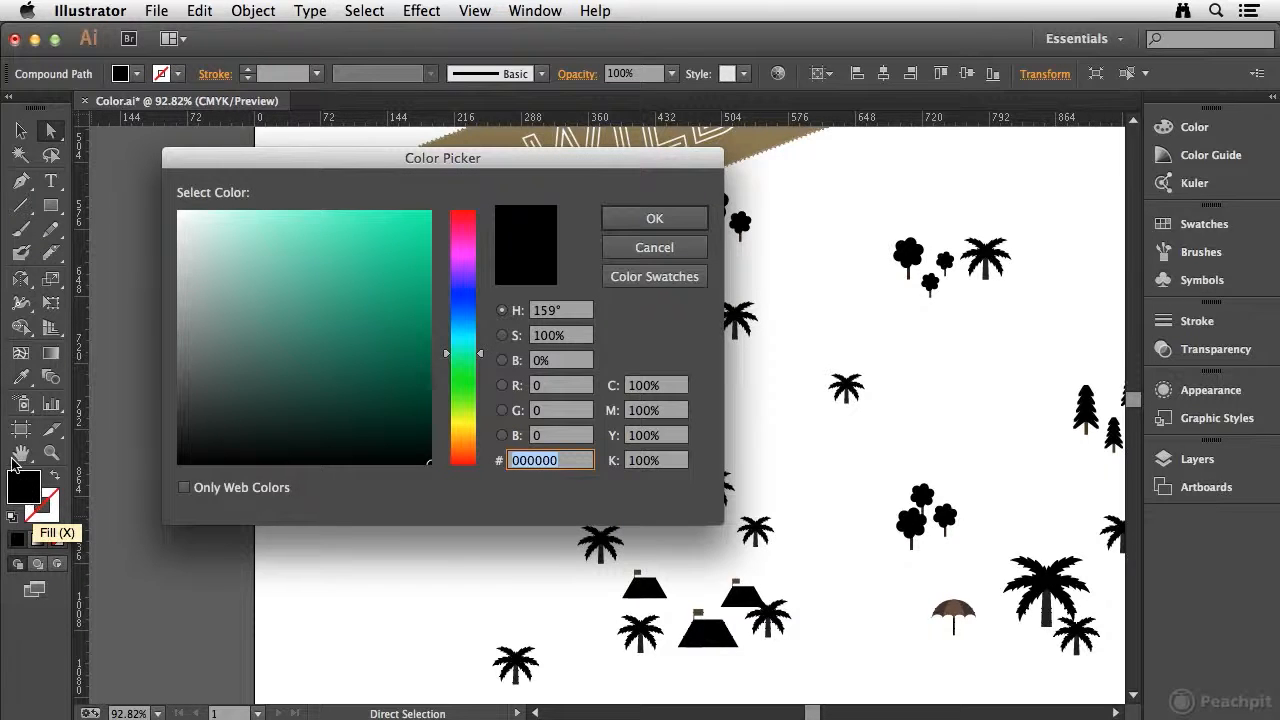
left_click(672, 389)
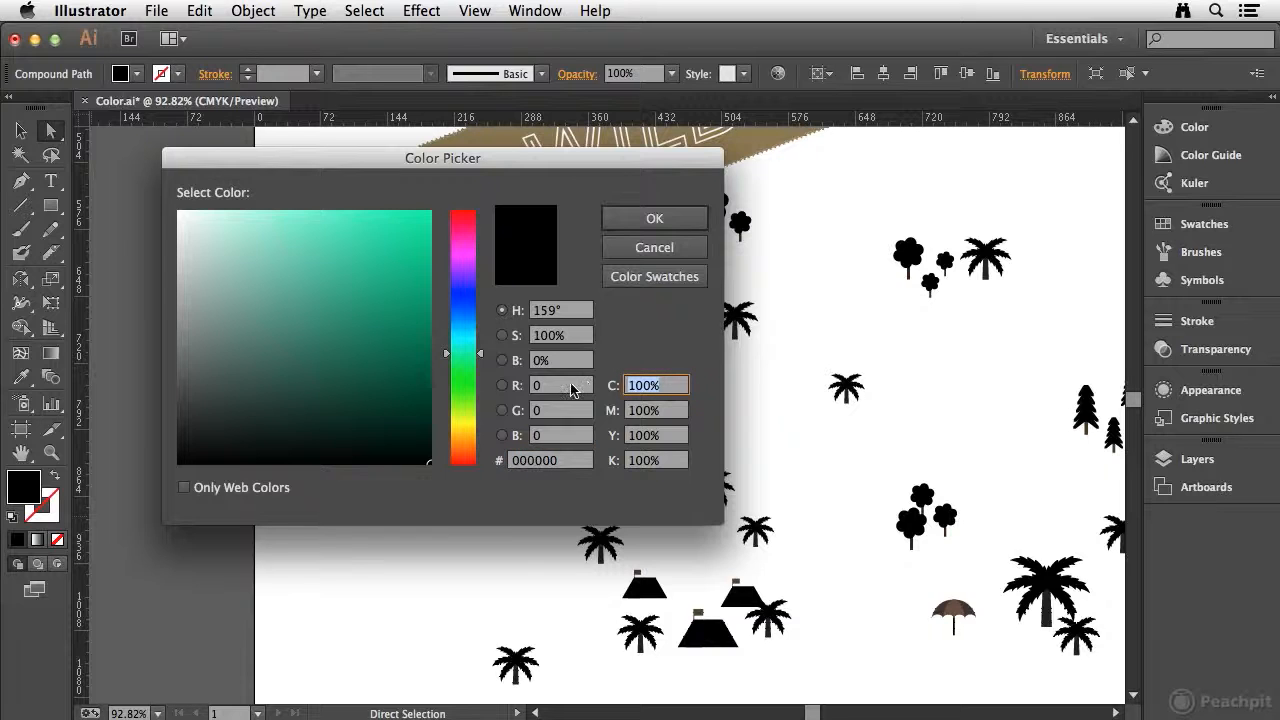
type("97")
key("Tab")
type("55")
key("Tab")
type("82")
key("Tab")
type("7")
key("Tab")
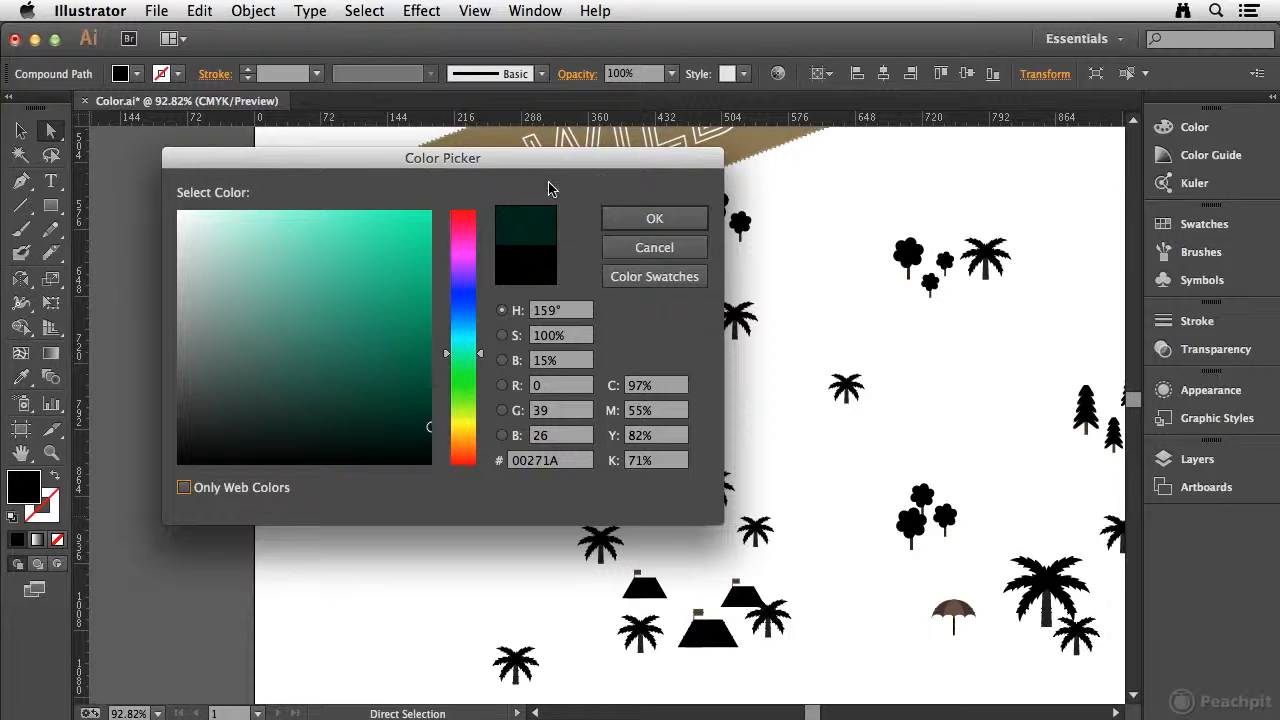
View the Color Picker's swatch list, return to the colour models and apply the entered dark green to the larger crown.
left_click(657, 280)
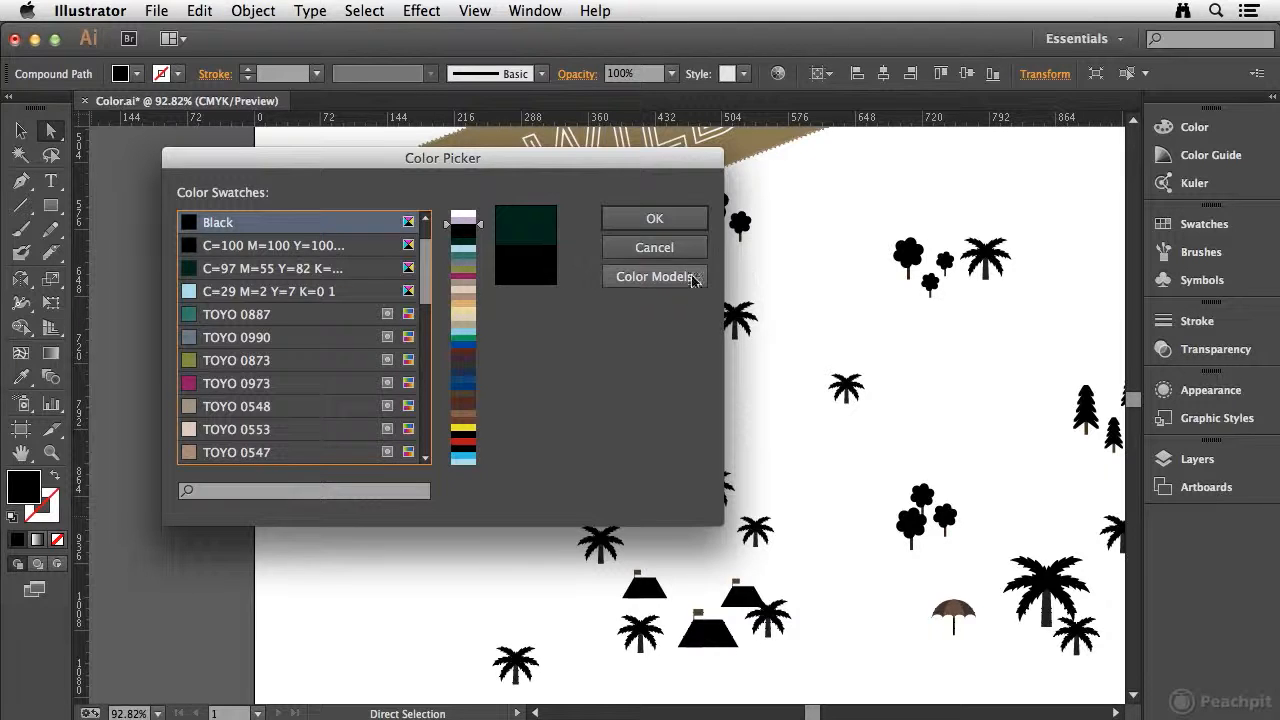
left_click(651, 277)
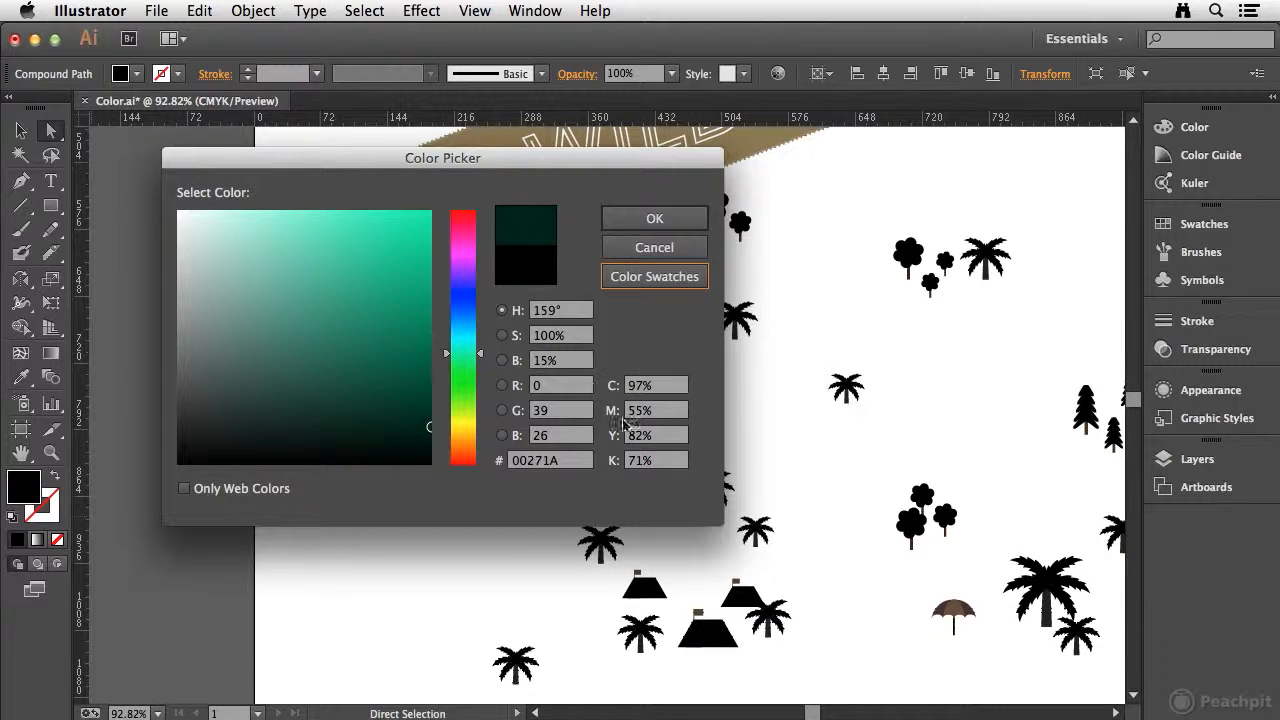
left_click(653, 217)
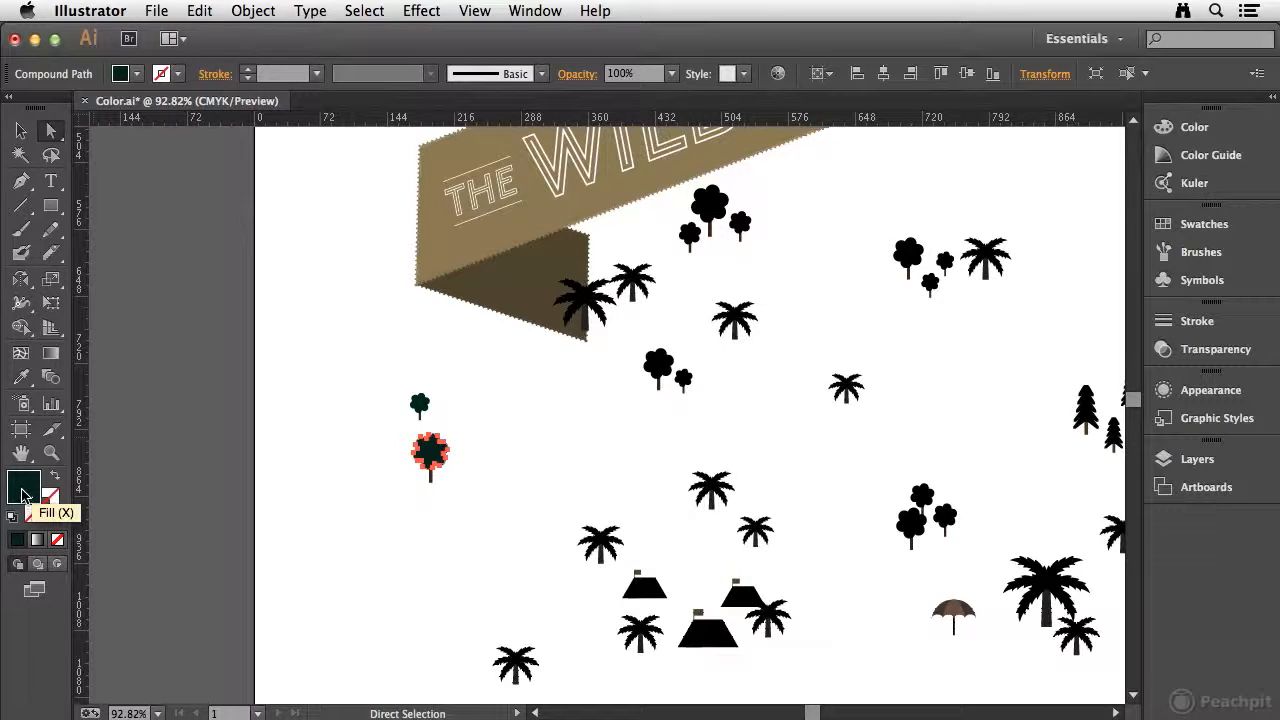
Apply the current dark green fill to both crowns of the central tree pair and the largest crown of the upper-right cluster.
left_click_drag(22, 494, 662, 368)
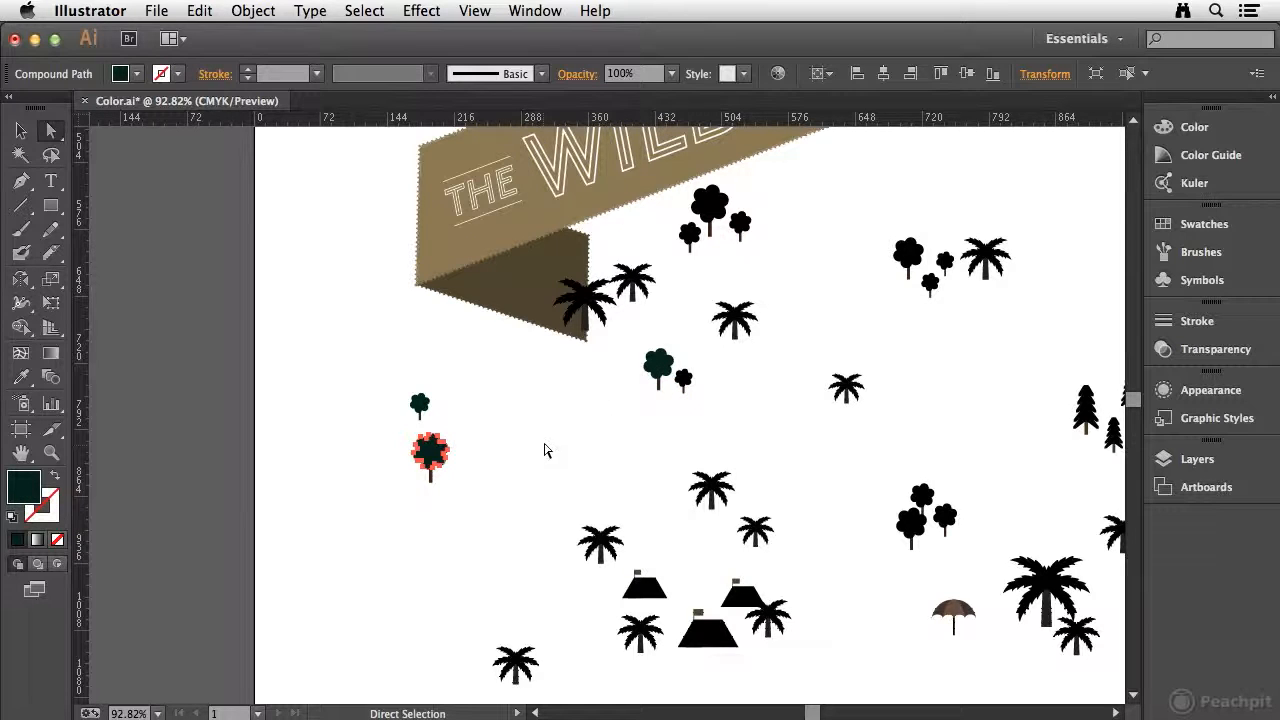
left_click_drag(18, 490, 590, 410)
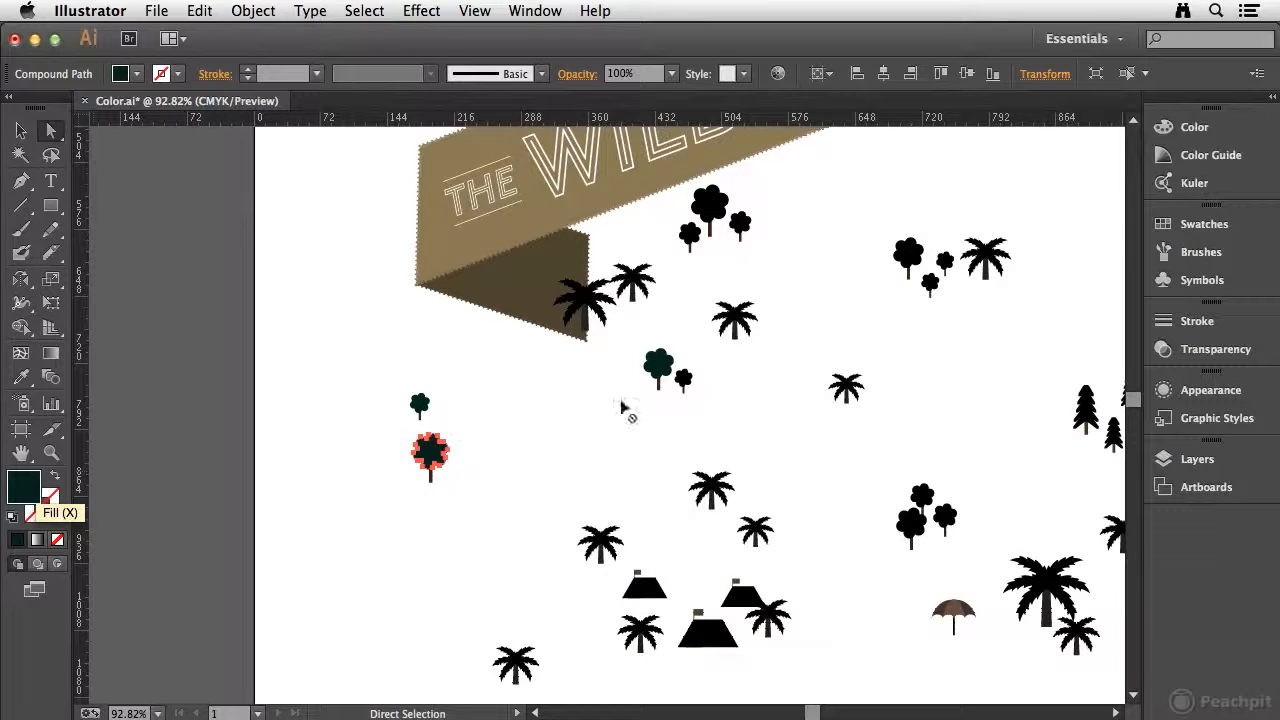
left_click_drag(688, 380, 686, 380)
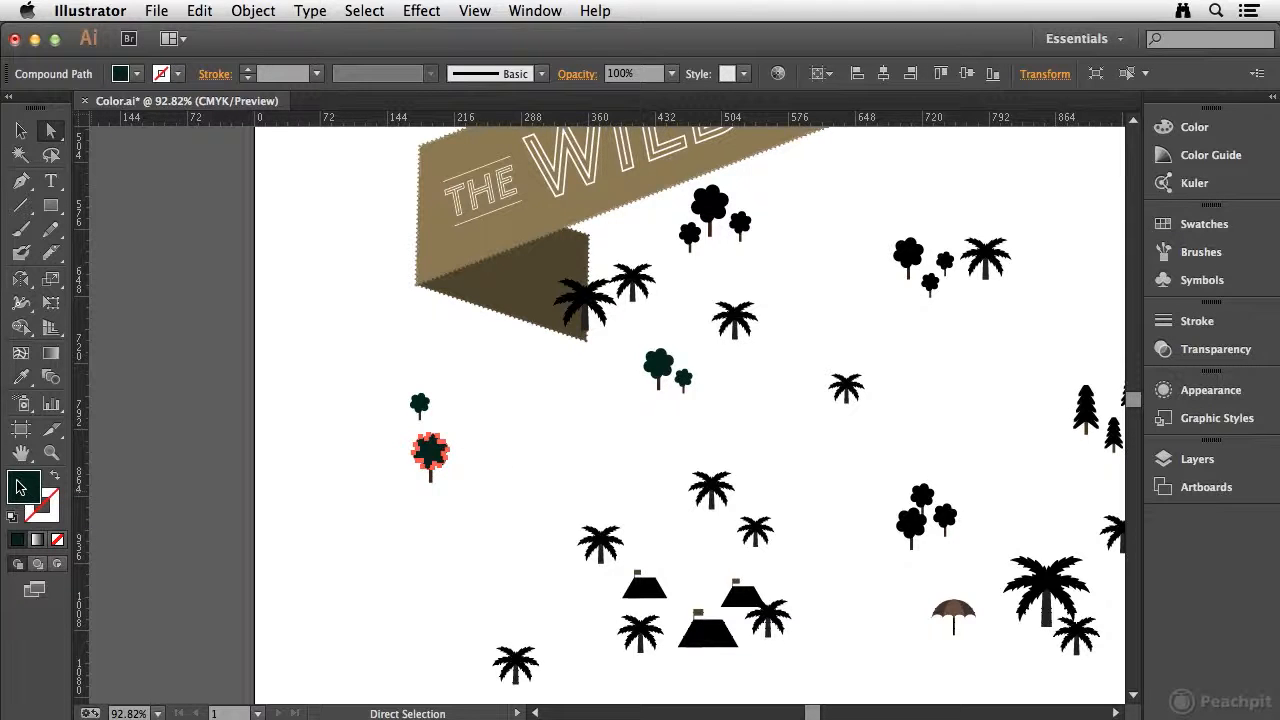
left_click_drag(20, 488, 664, 352)
left_click_drag(896, 244, 898, 246)
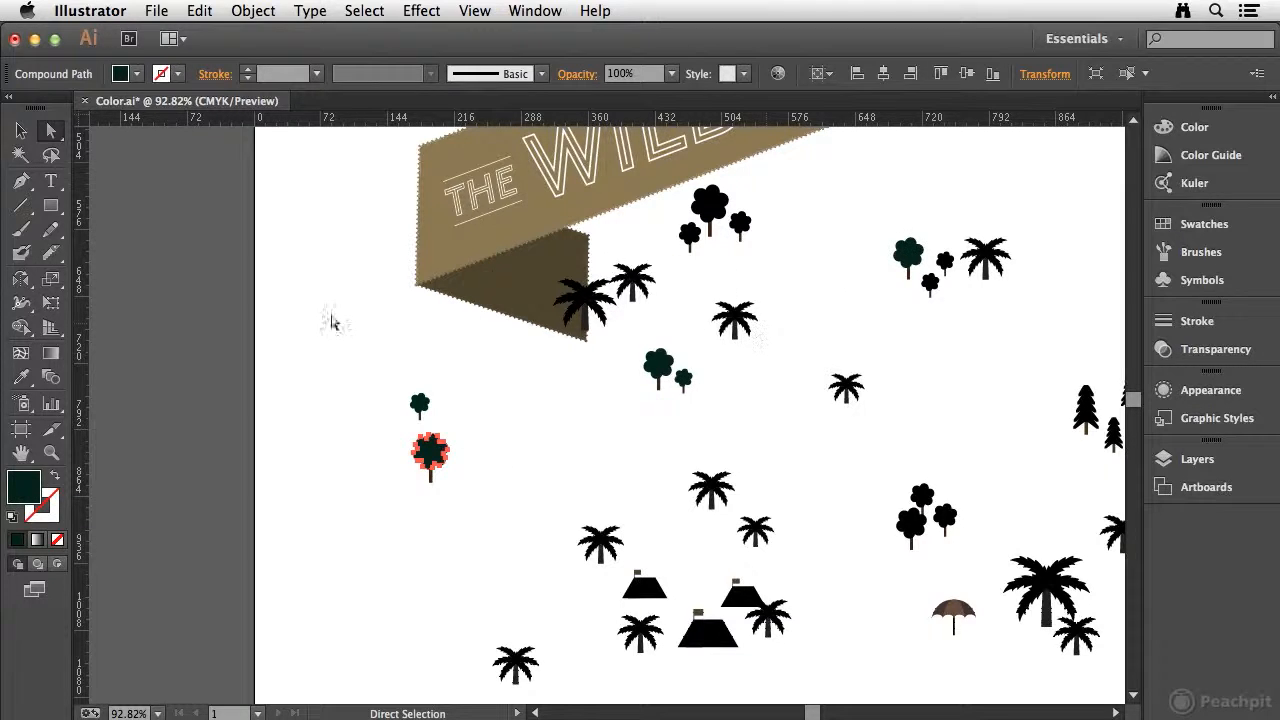
Apply the dark green fill to the three-tree cluster beneath the banner and one frond of the palm overlapping the banner's fold.
left_click_drag(458, 303, 695, 250)
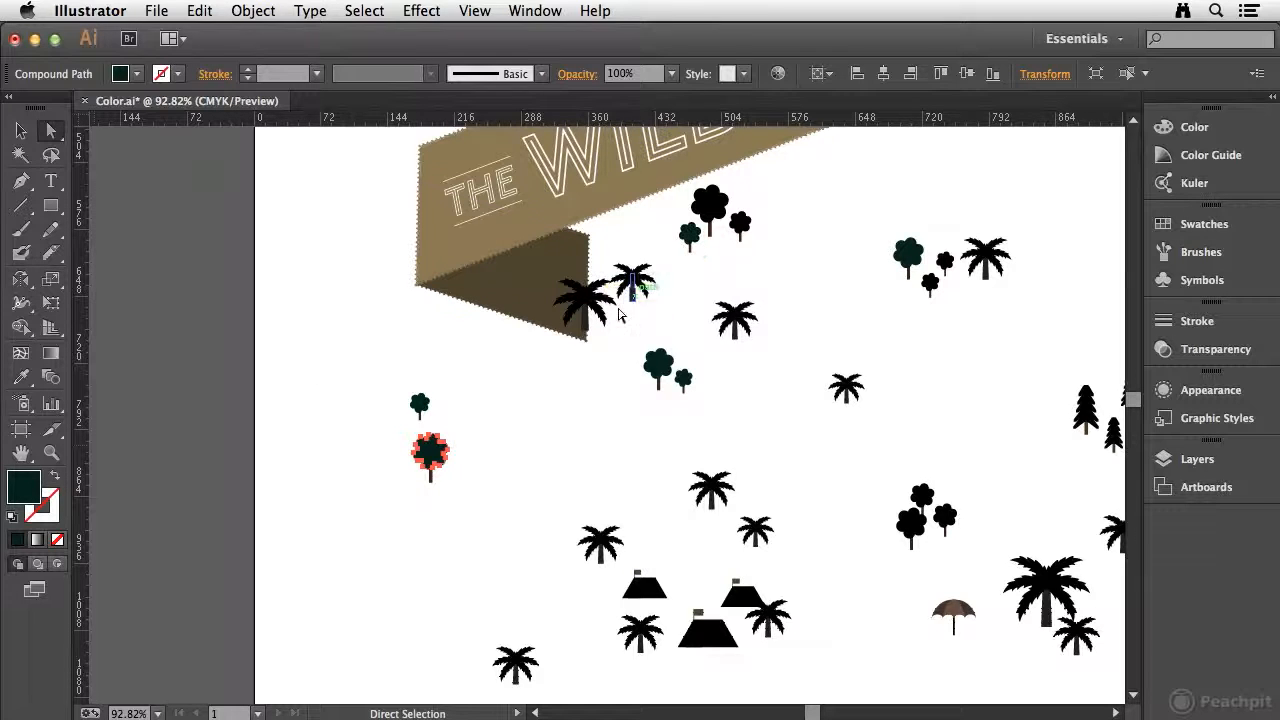
left_click_drag(22, 488, 712, 206)
left_click_drag(33, 485, 742, 226)
left_click_drag(165, 485, 604, 346)
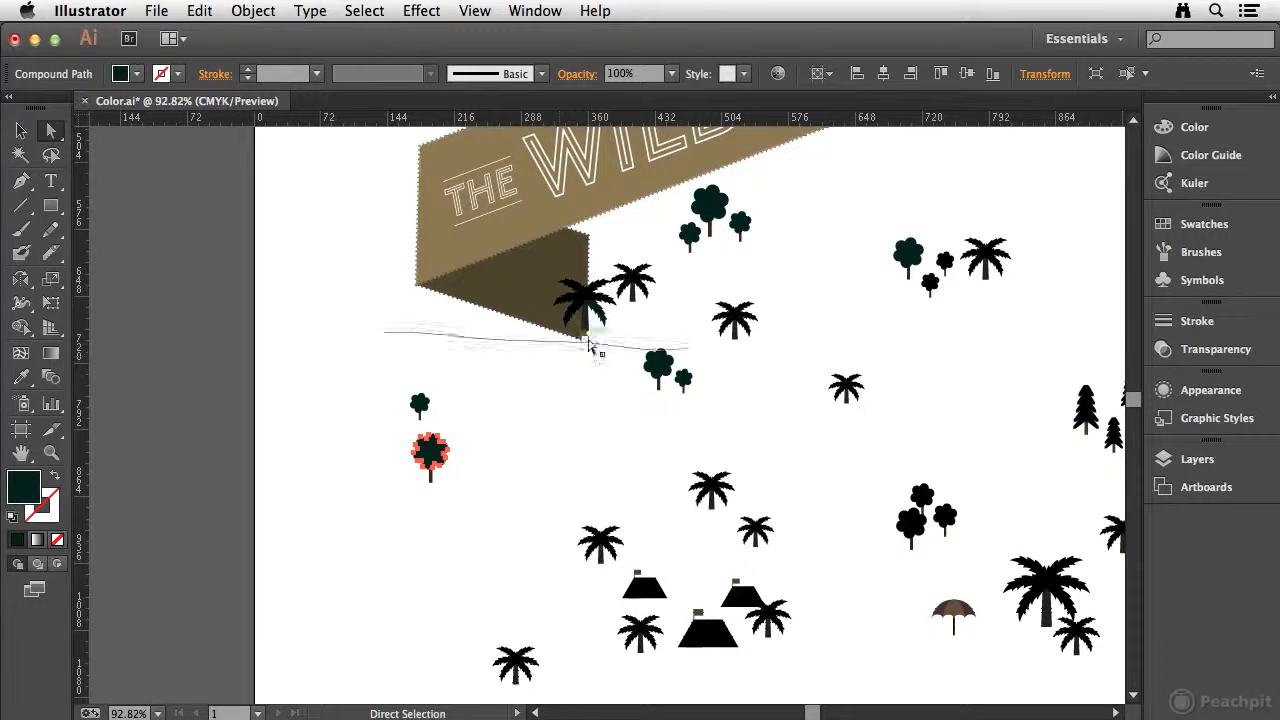
Select all the individual fronds of the palm overlapping the banner's fold, leaving its trunk unselected.
key("z")
left_click_drag(543, 244, 663, 348)
left_click(483, 462)
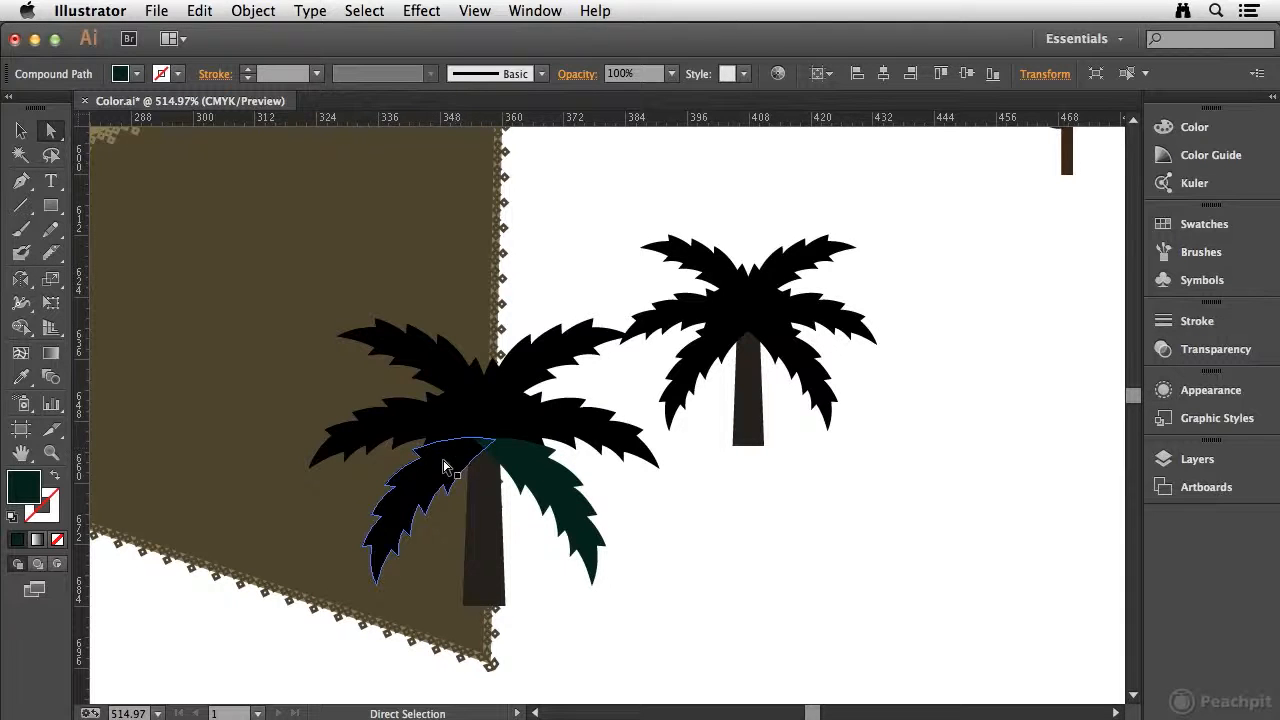
left_click(446, 464)
left_click(428, 440, "shift")
left_click(435, 372, "shift")
left_click(530, 367, "shift")
left_click(592, 425, "shift")
left_click(572, 472, "shift")
Add all the fronds of the neighbouring smaller palm to the selection, leaving its trunk out.
left_click(712, 340, "shift")
left_click(688, 314, "shift")
left_click(710, 265, "shift")
left_click(788, 265, "shift")
left_click(808, 309, "shift")
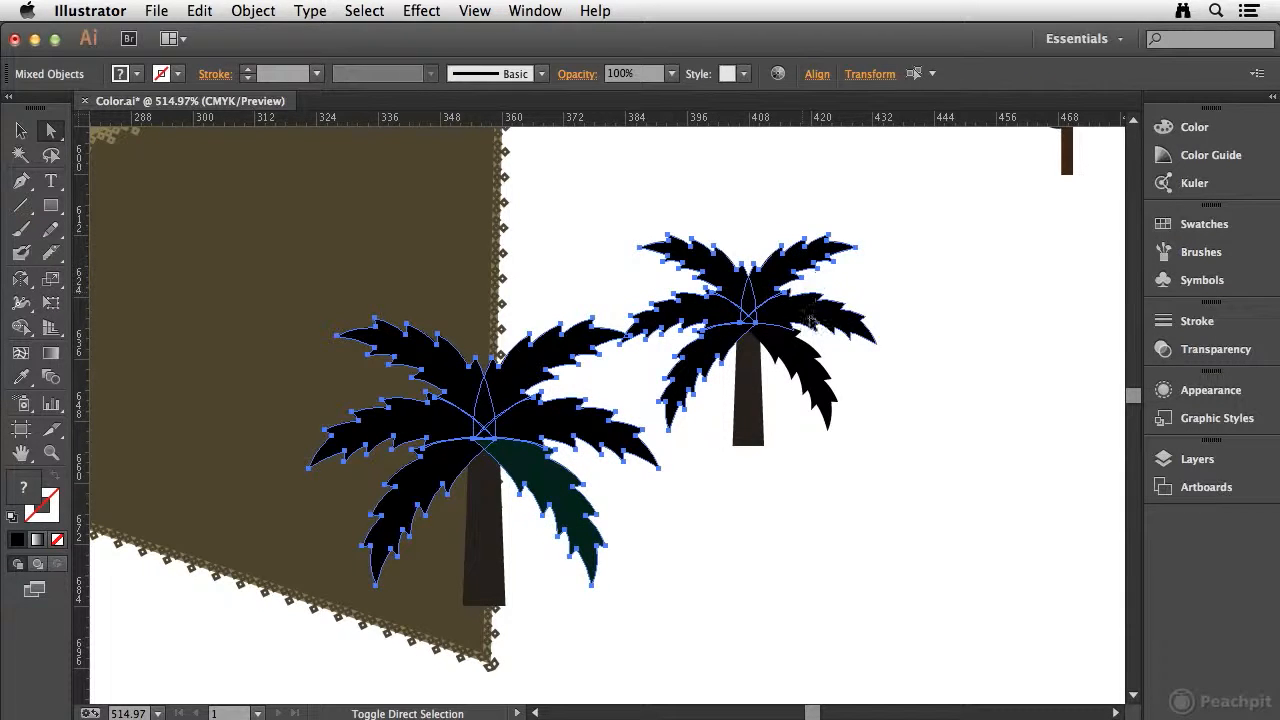
left_click(805, 385, "shift")
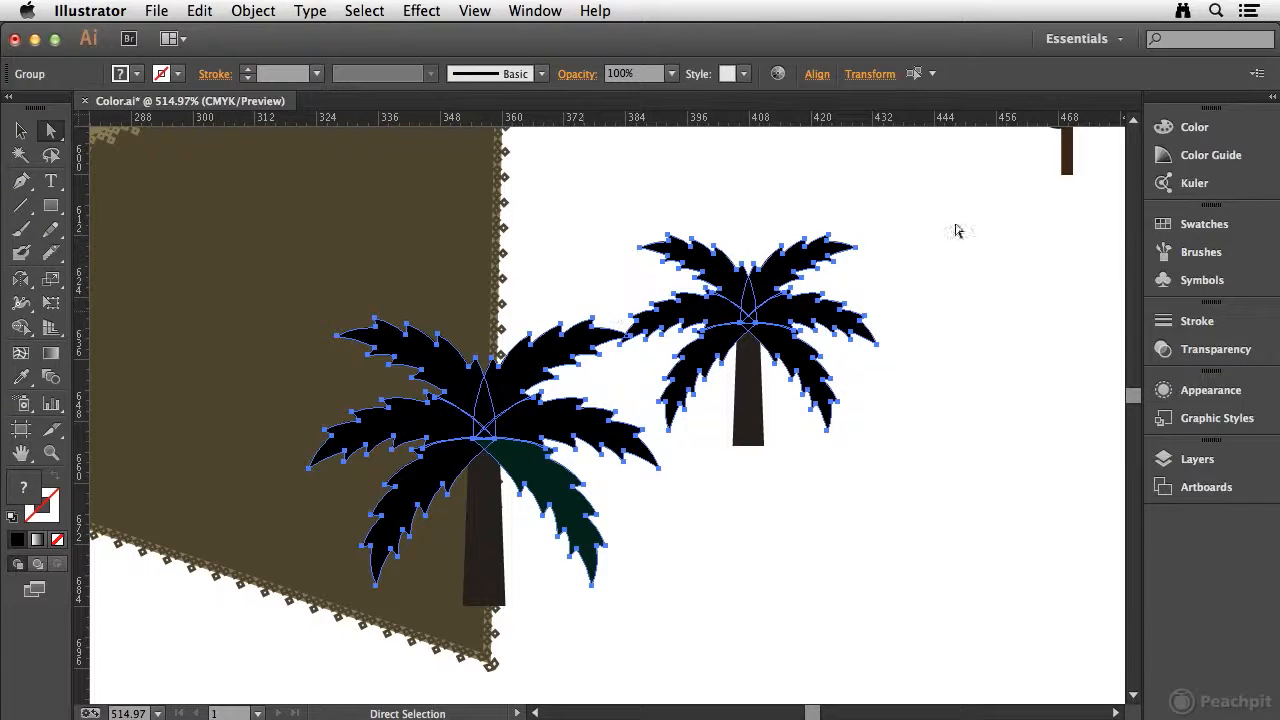
Give the selected fronds of both palms a mid-green fill sampled from the CMYK spectrum.
left_click(1216, 132)
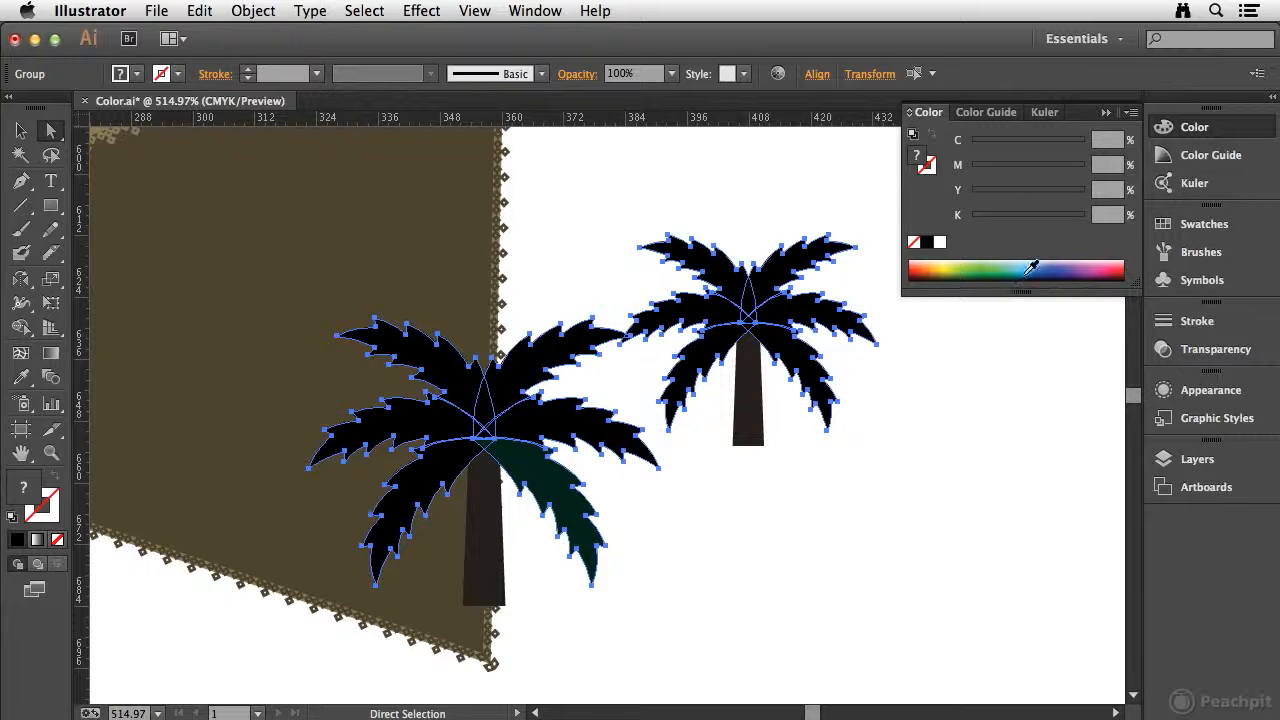
left_click_drag(1003, 263, 976, 268)
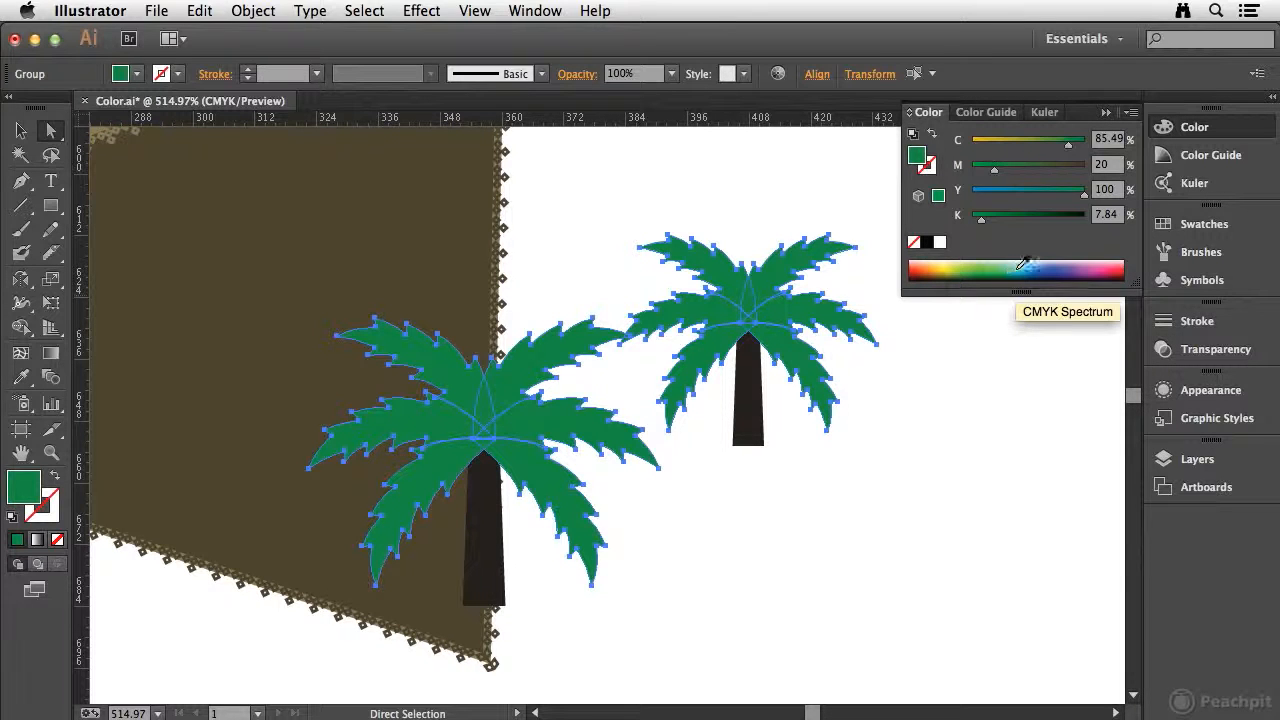
Try the Grayscale, RGB, HSB and Web Safe RGB colour models on the frond fill and return to CMYK.
left_click(1131, 112)
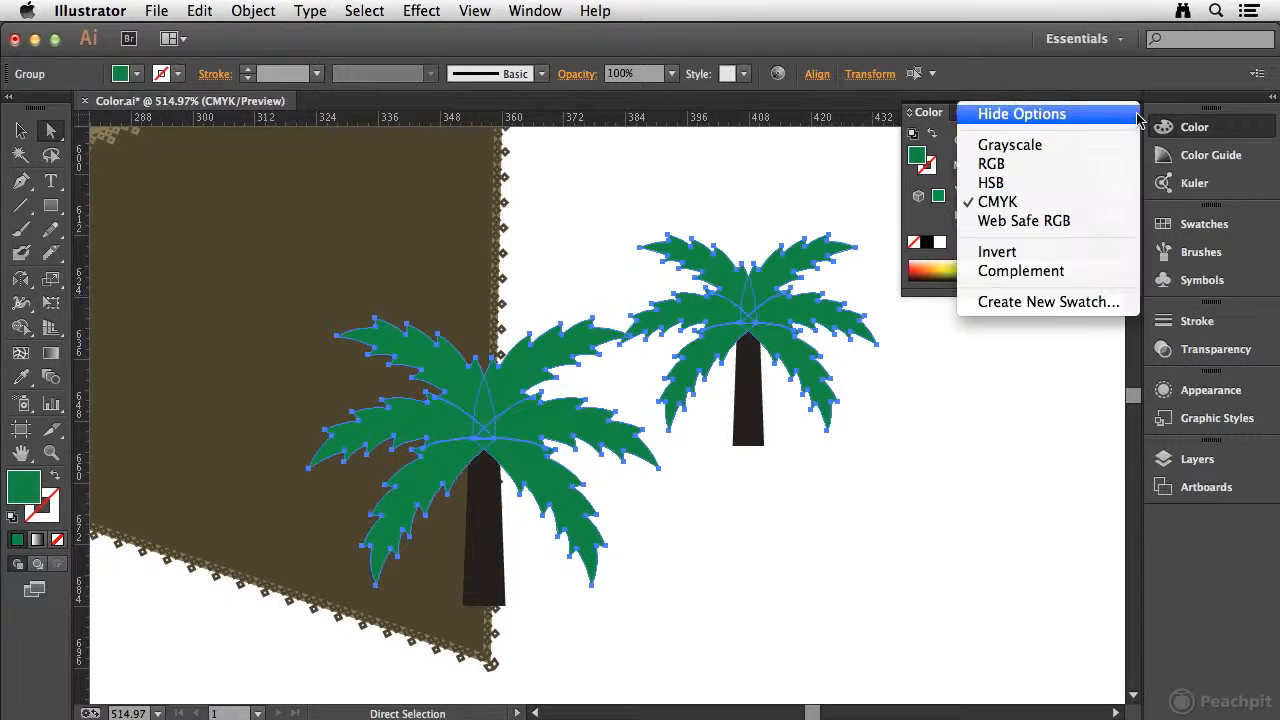
left_click(1092, 148)
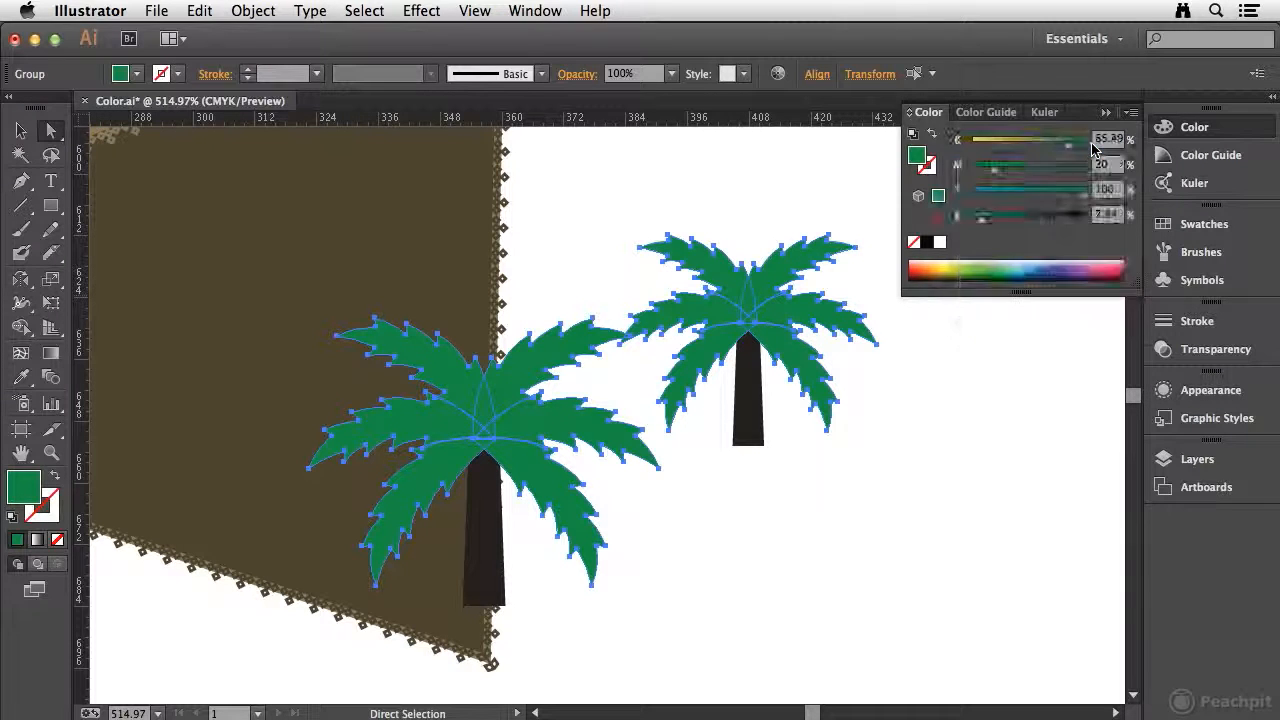
left_click(1131, 112)
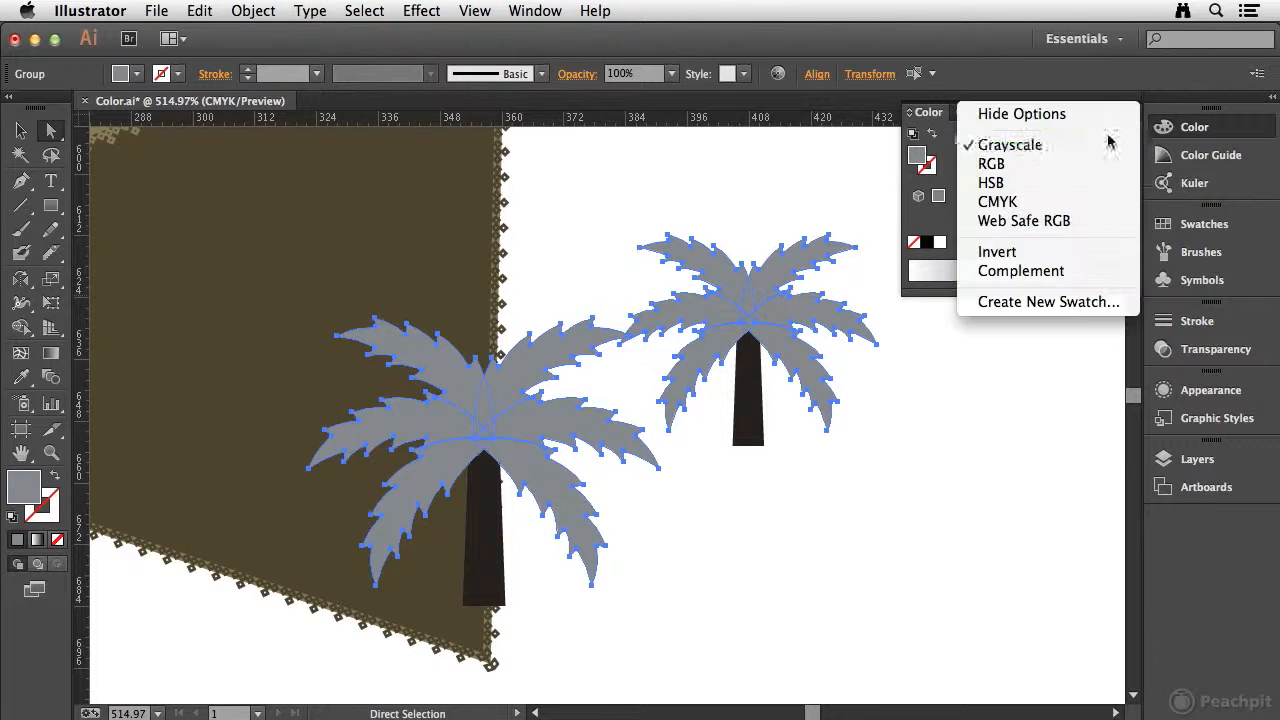
left_click(1090, 165)
left_click(1133, 113)
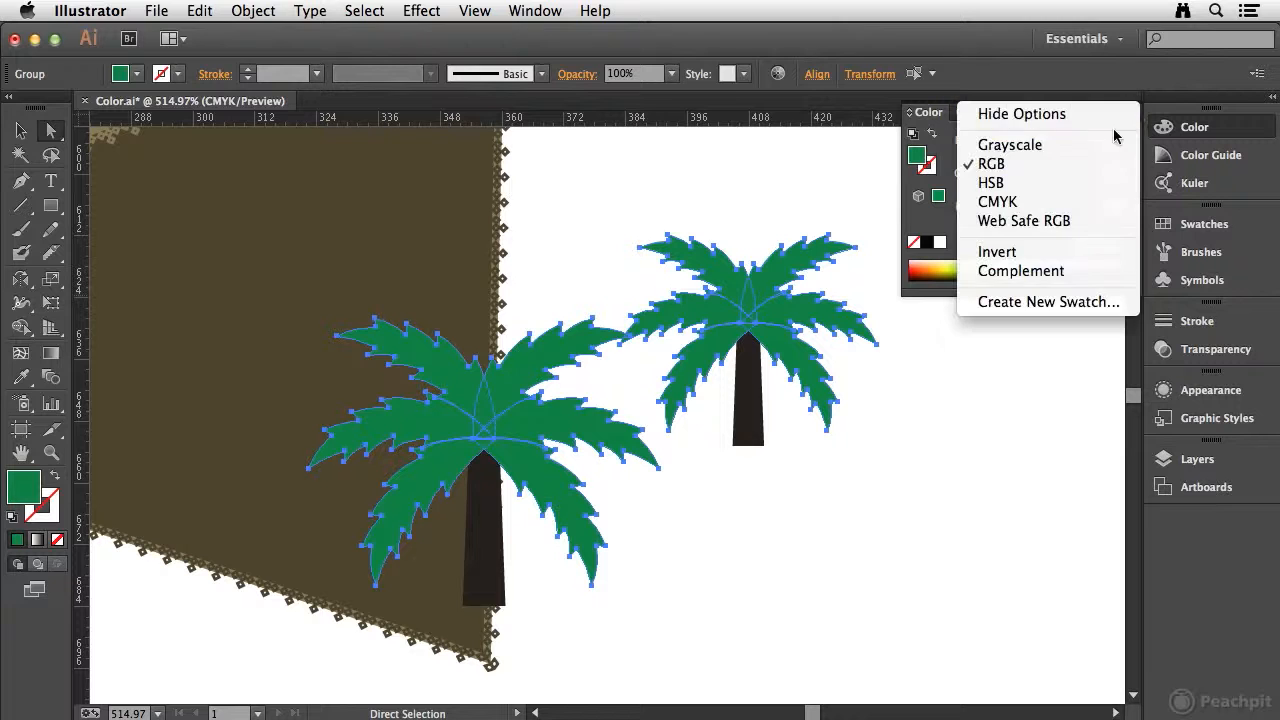
left_click(1075, 182)
left_click(1131, 112)
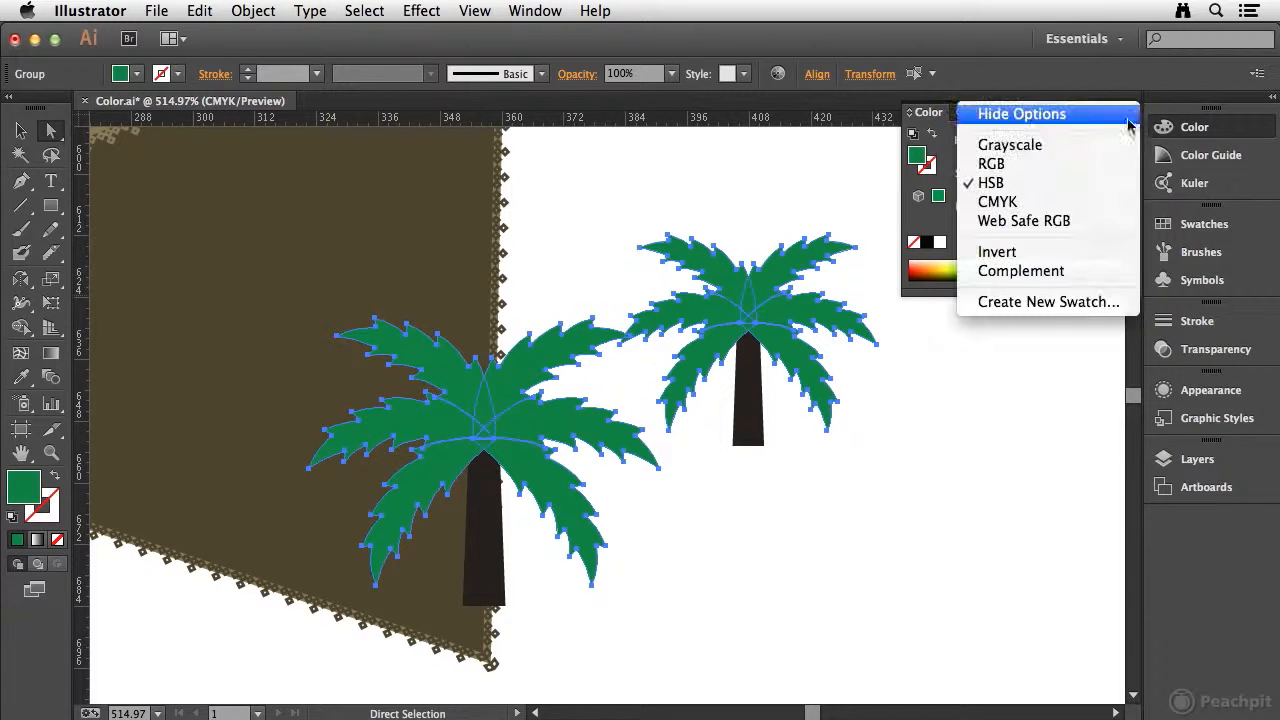
left_click(986, 199)
left_click(1132, 113)
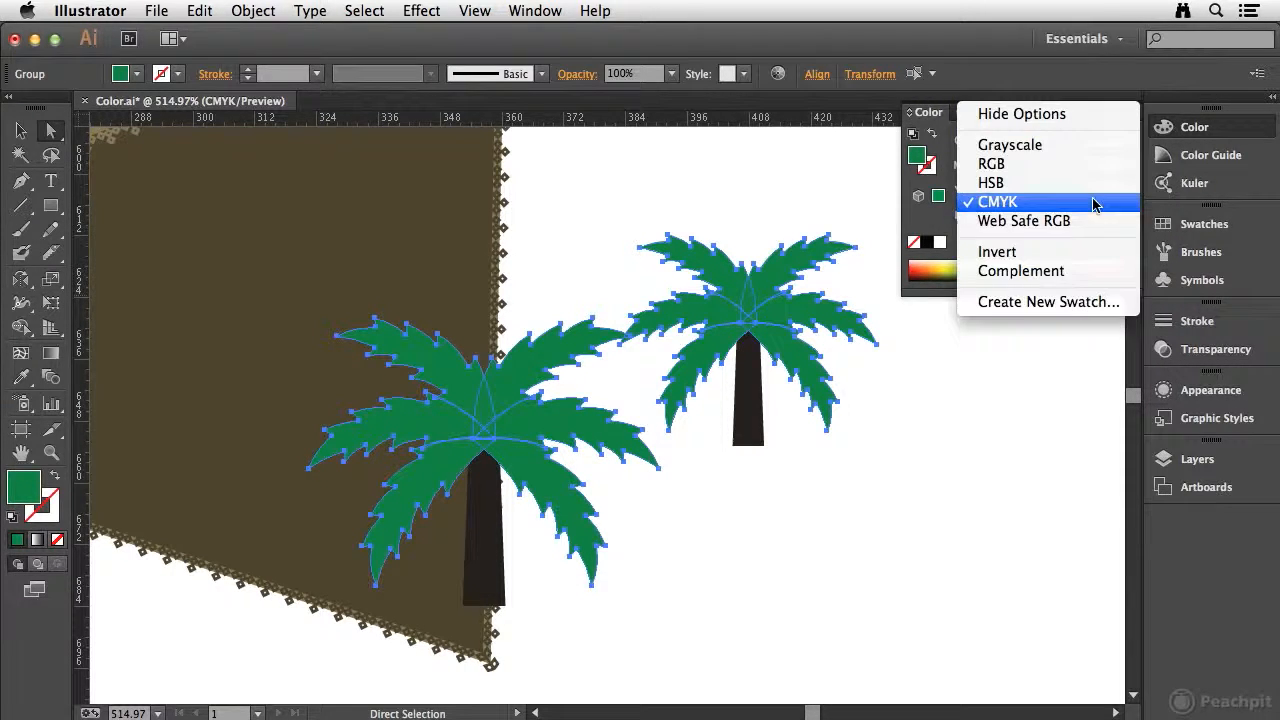
left_click(1075, 220)
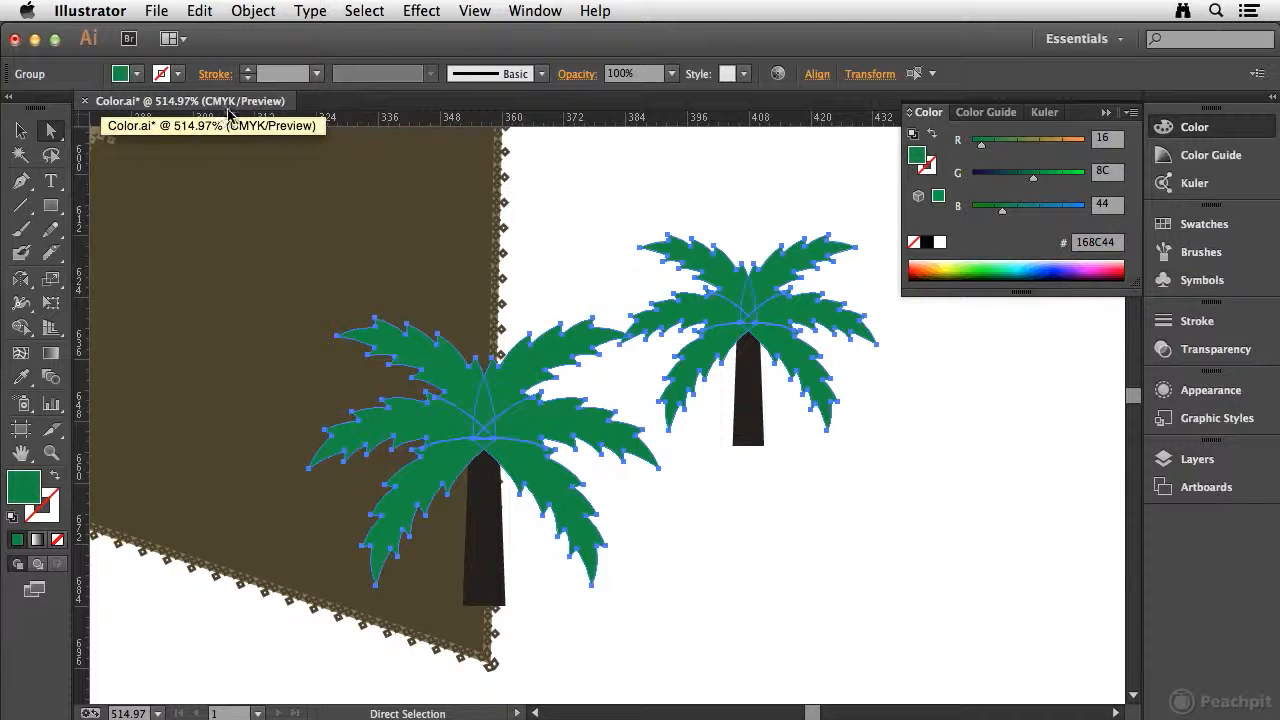
left_click(1132, 113)
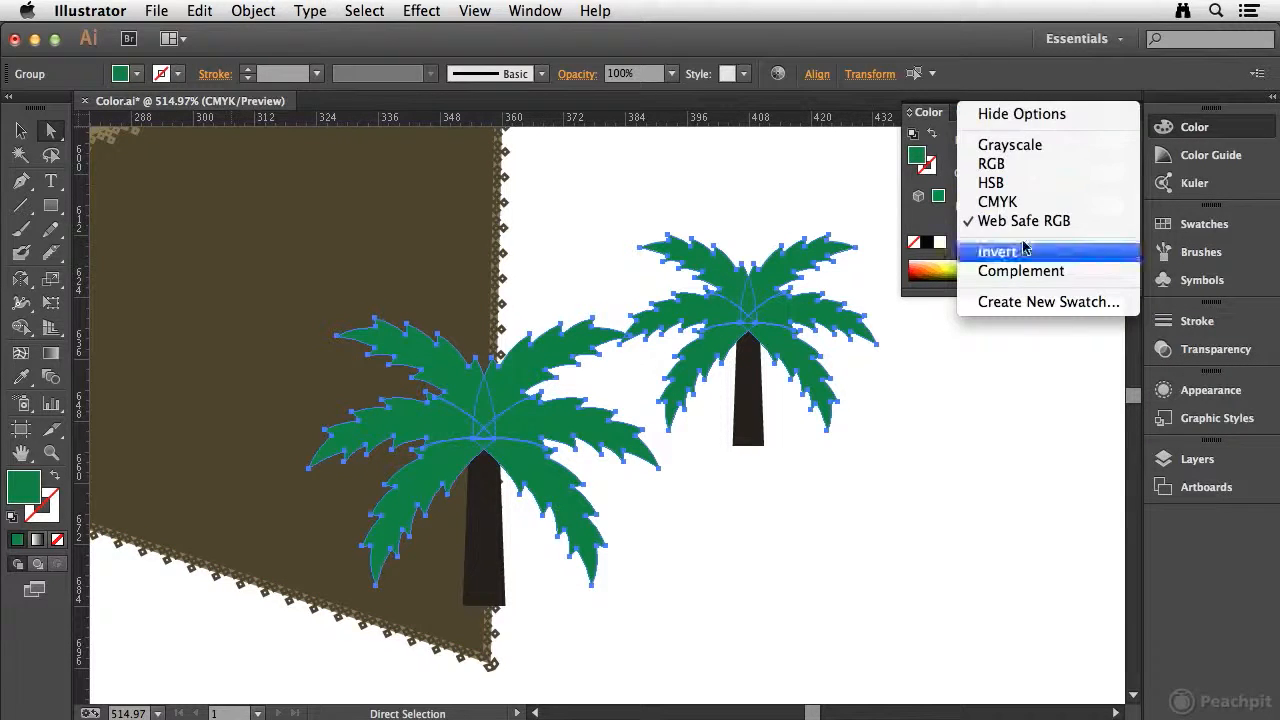
left_click(997, 201)
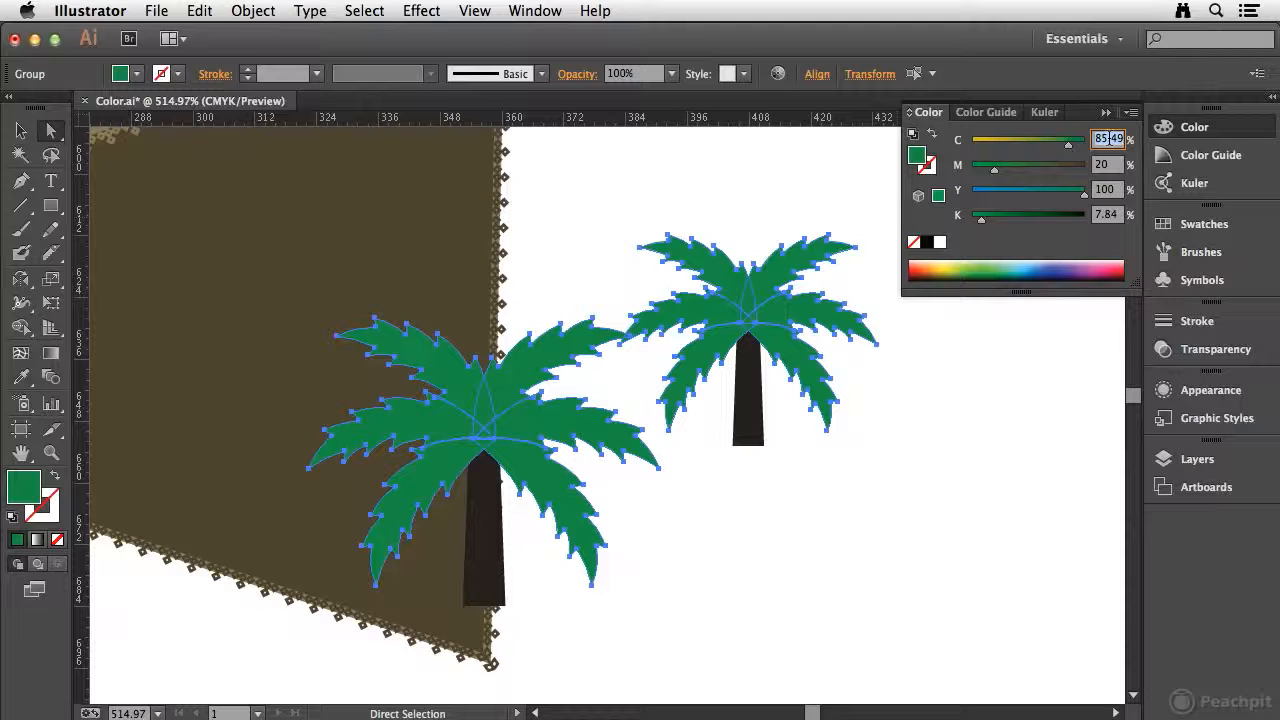
Set the fill of both palms' fronds to C 97, M 55, Y 82, K 71.
type("97")
key("Tab")
type("5")
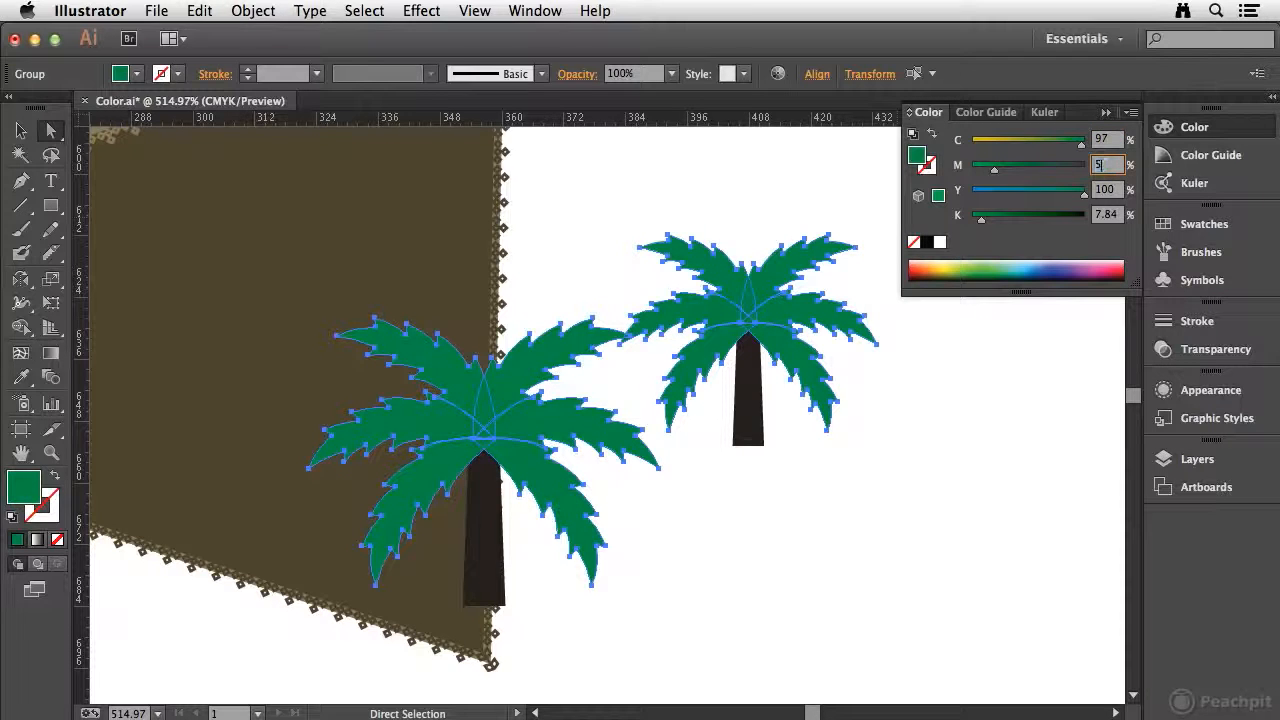
type("5")
key("Tab")
type("8")
key("Tab")
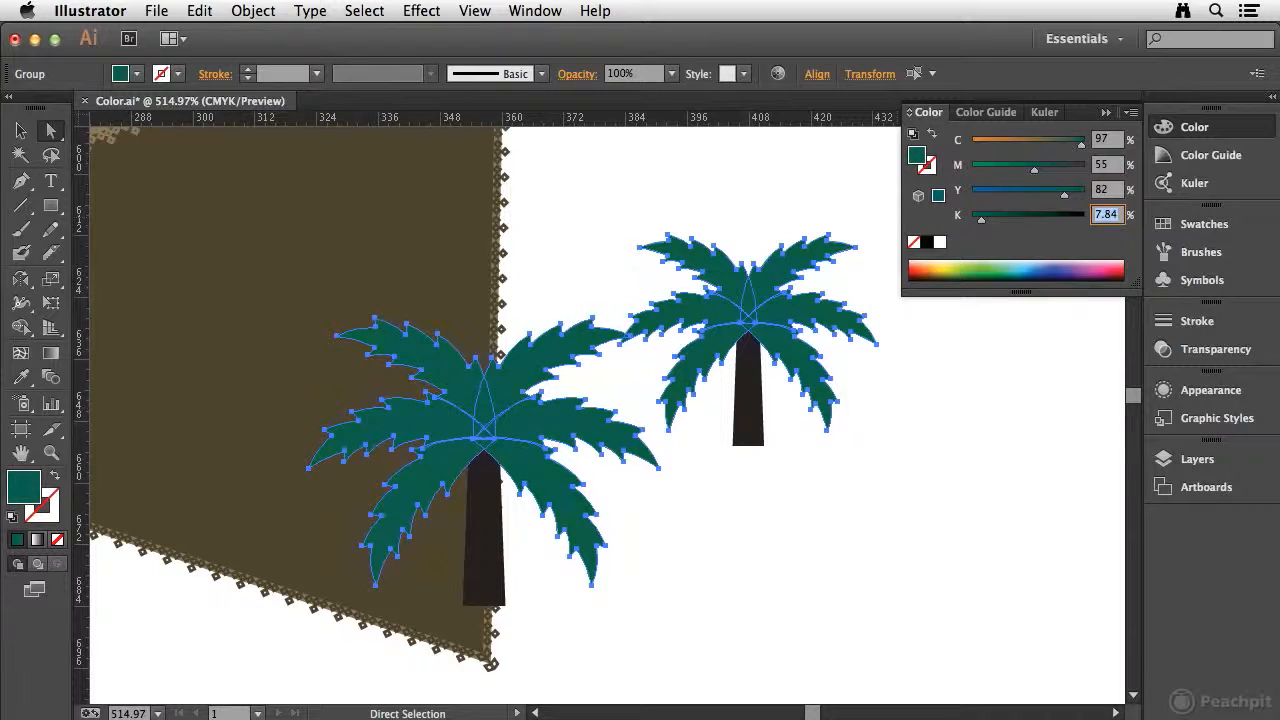
type("71")
key("Return")
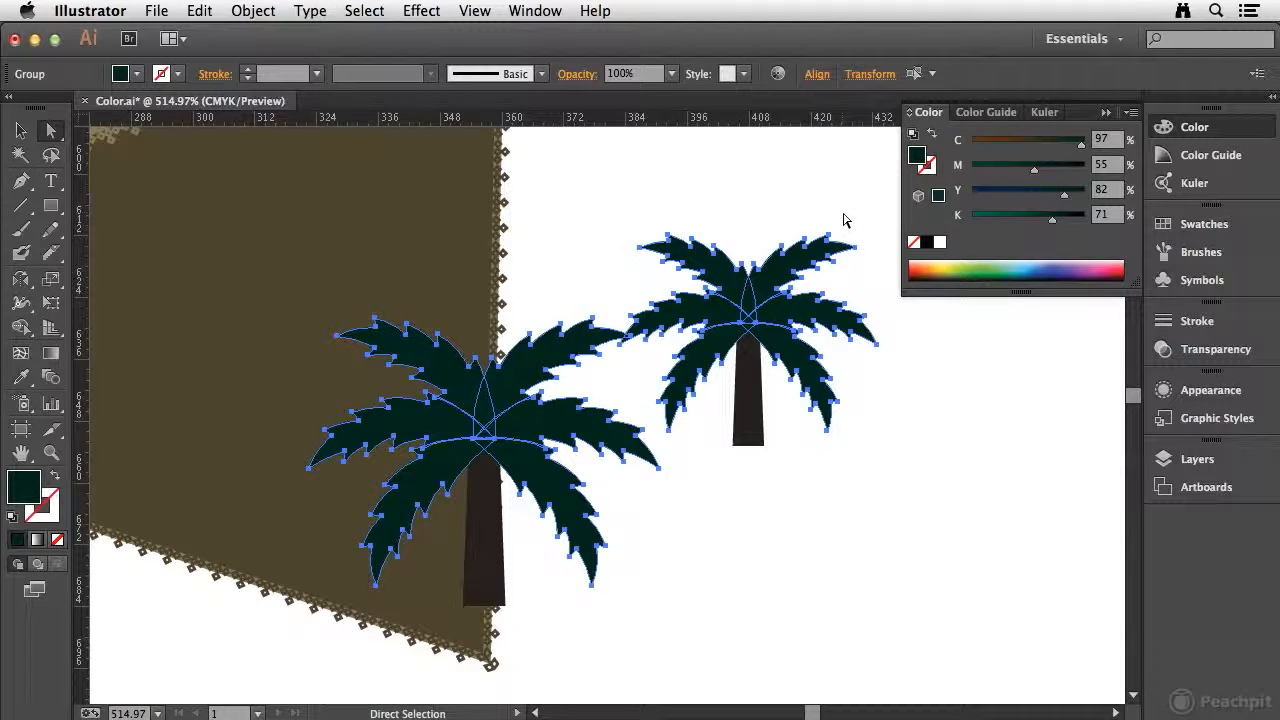
Apply the dark green fill to each frond of the single palm above the tree pair, leaving its trunk as is.
key("space")
left_click_drag(851, 200, 390, 205)
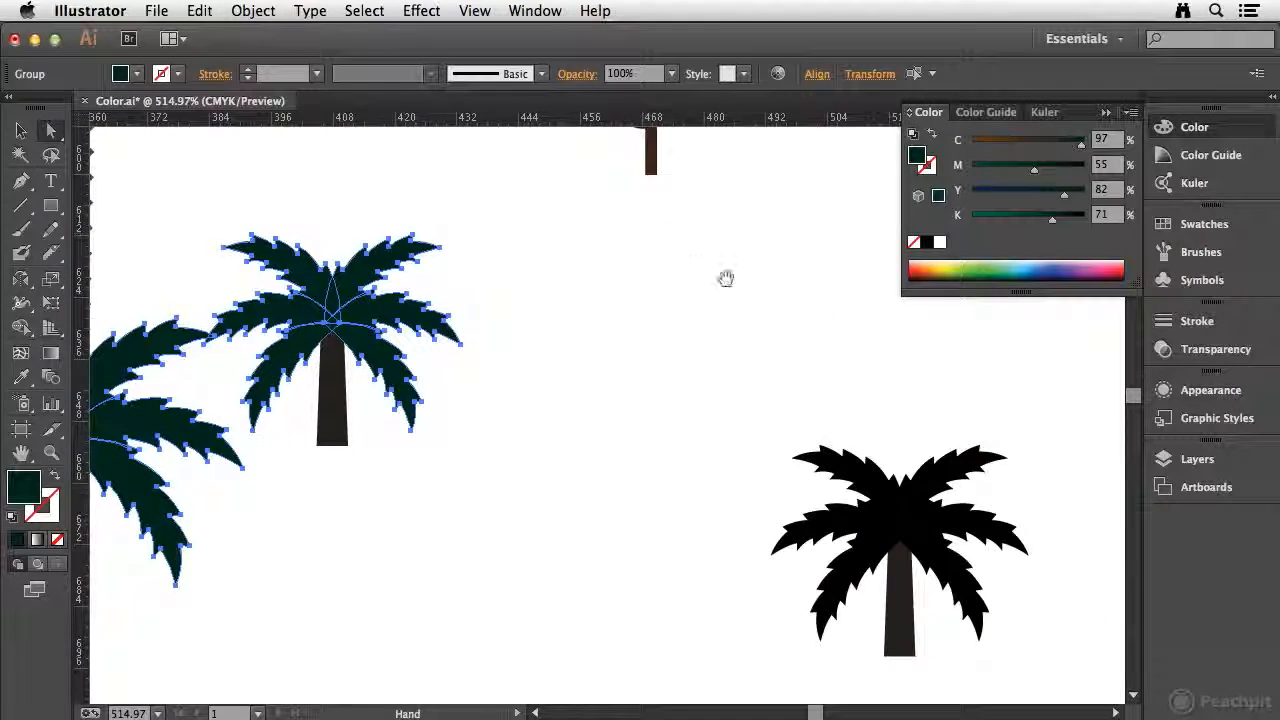
left_click_drag(726, 277, 613, 294)
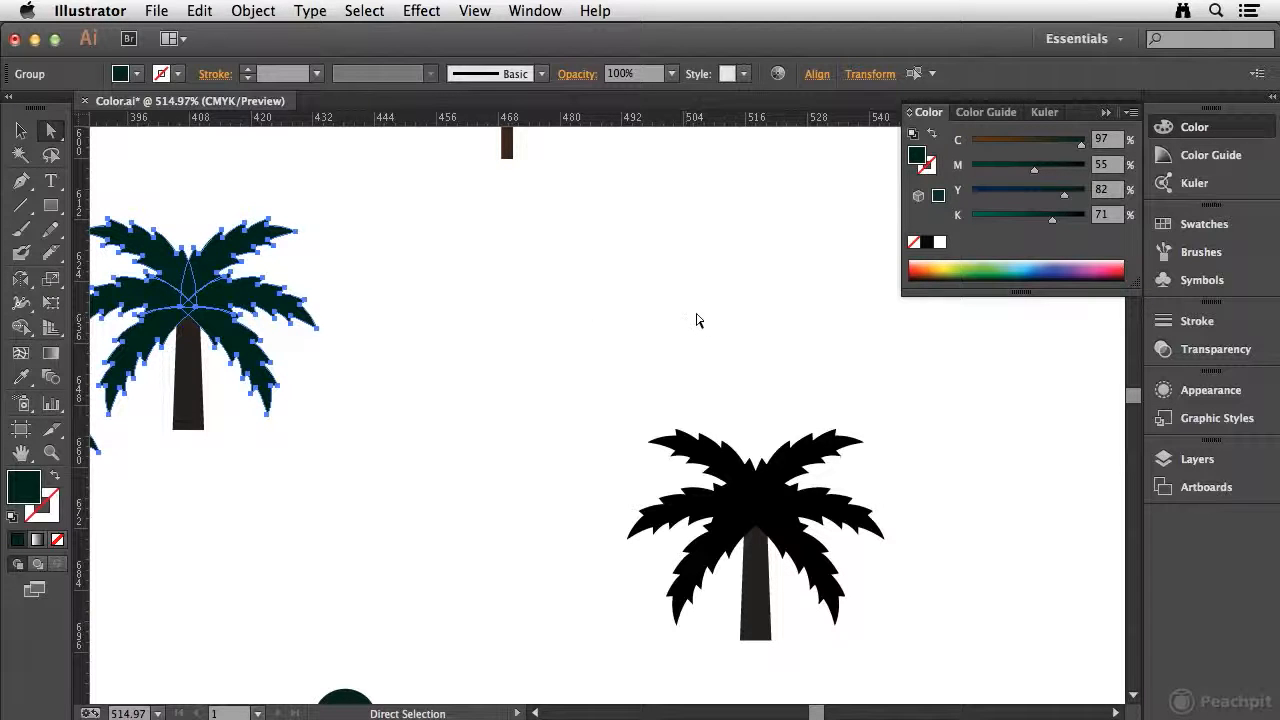
key("space")
left_click_drag(783, 380, 686, 186)
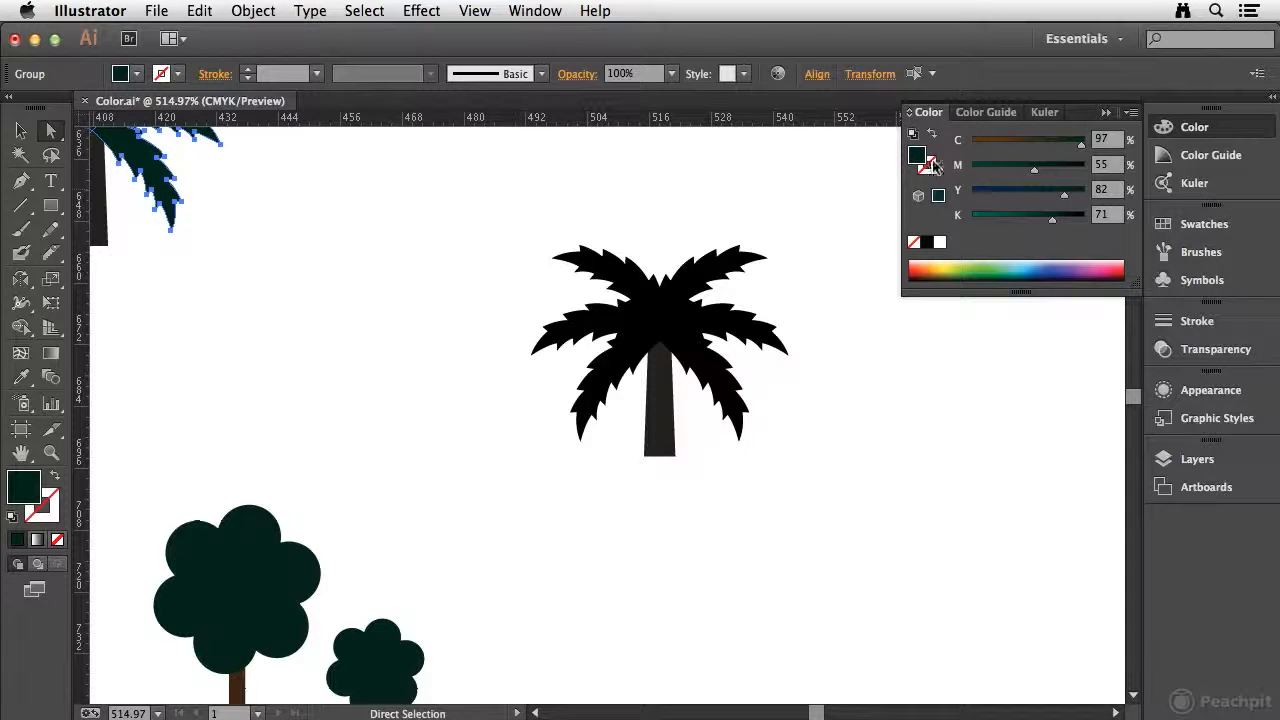
left_click_drag(922, 158, 618, 274)
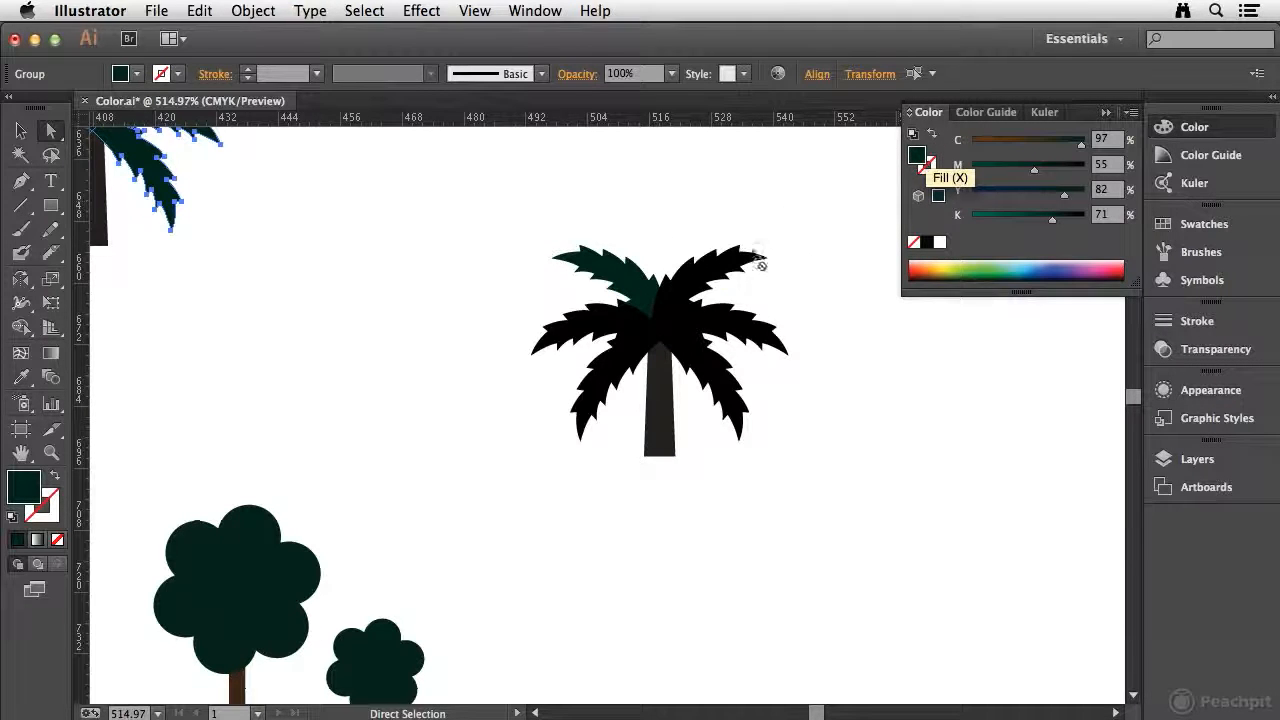
left_click_drag(758, 260, 758, 262)
left_click_drag(920, 160, 722, 330)
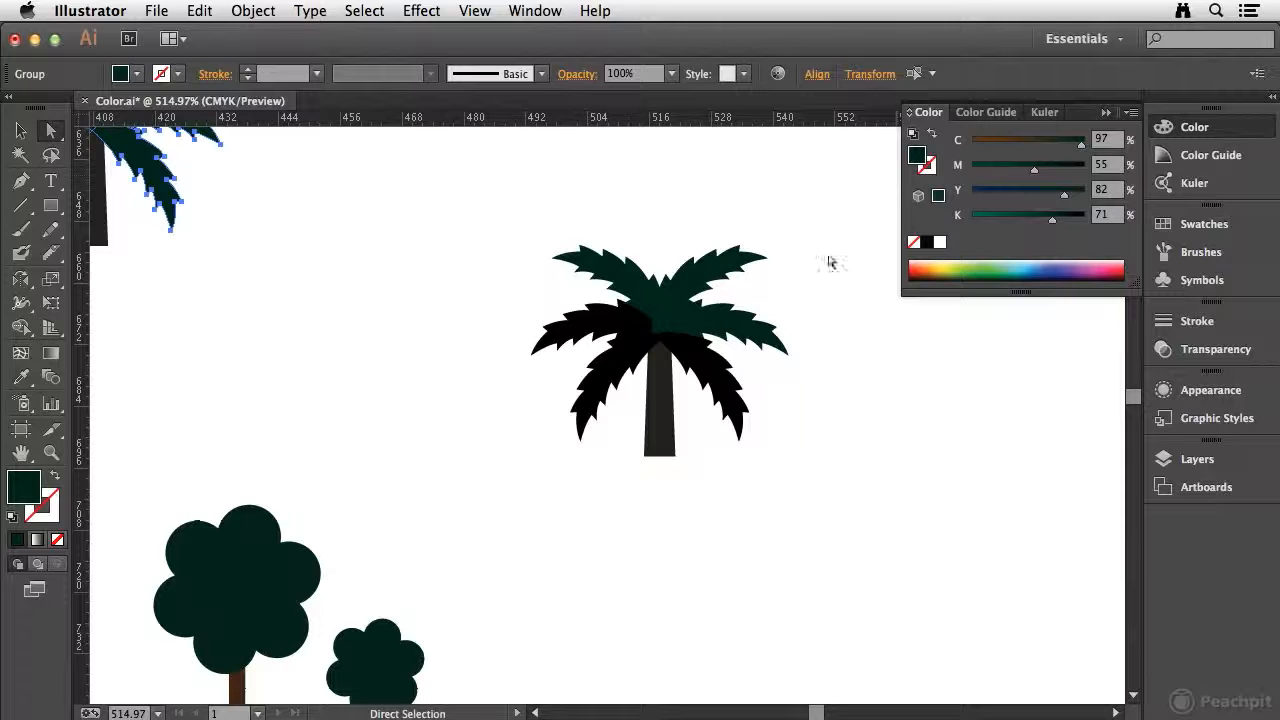
left_click_drag(918, 156, 705, 366)
left_click_drag(922, 156, 635, 364)
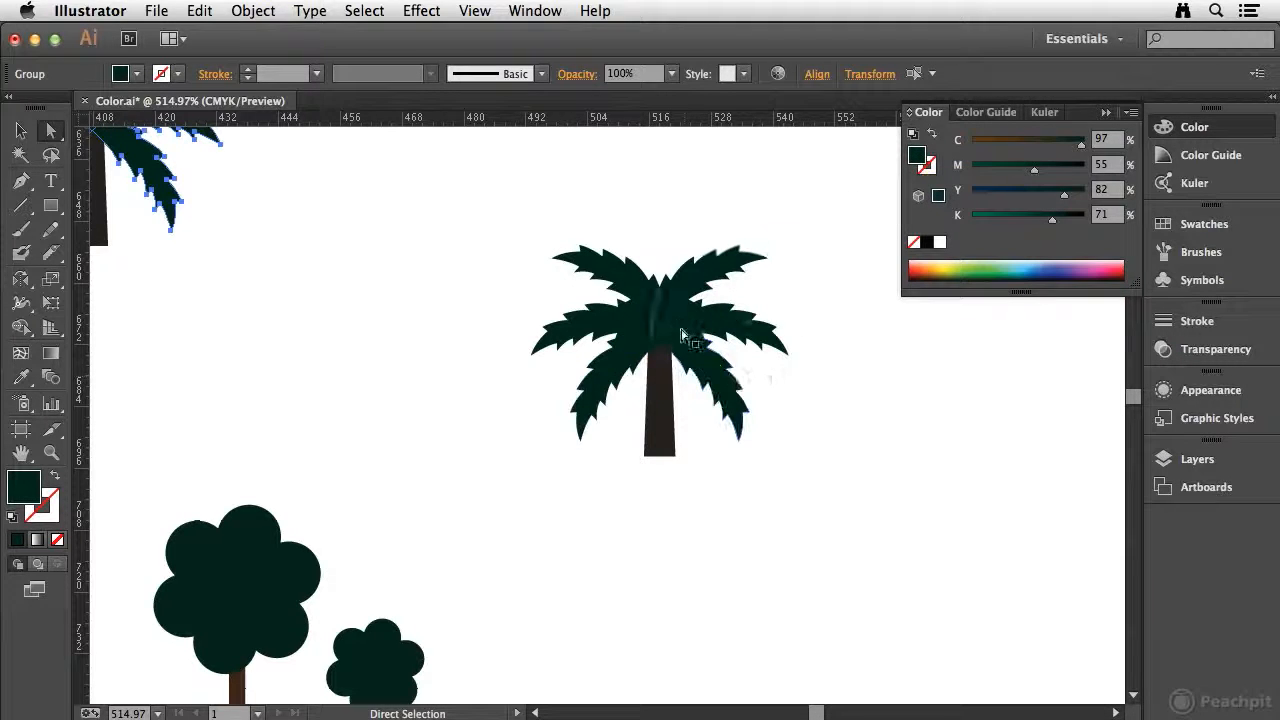
Review the map around and below the banner for trees and palms that still need the dark green fill.
key("space")
left_click_drag(452, 490, 634, 240)
left_click_drag(372, 415, 786, 380)
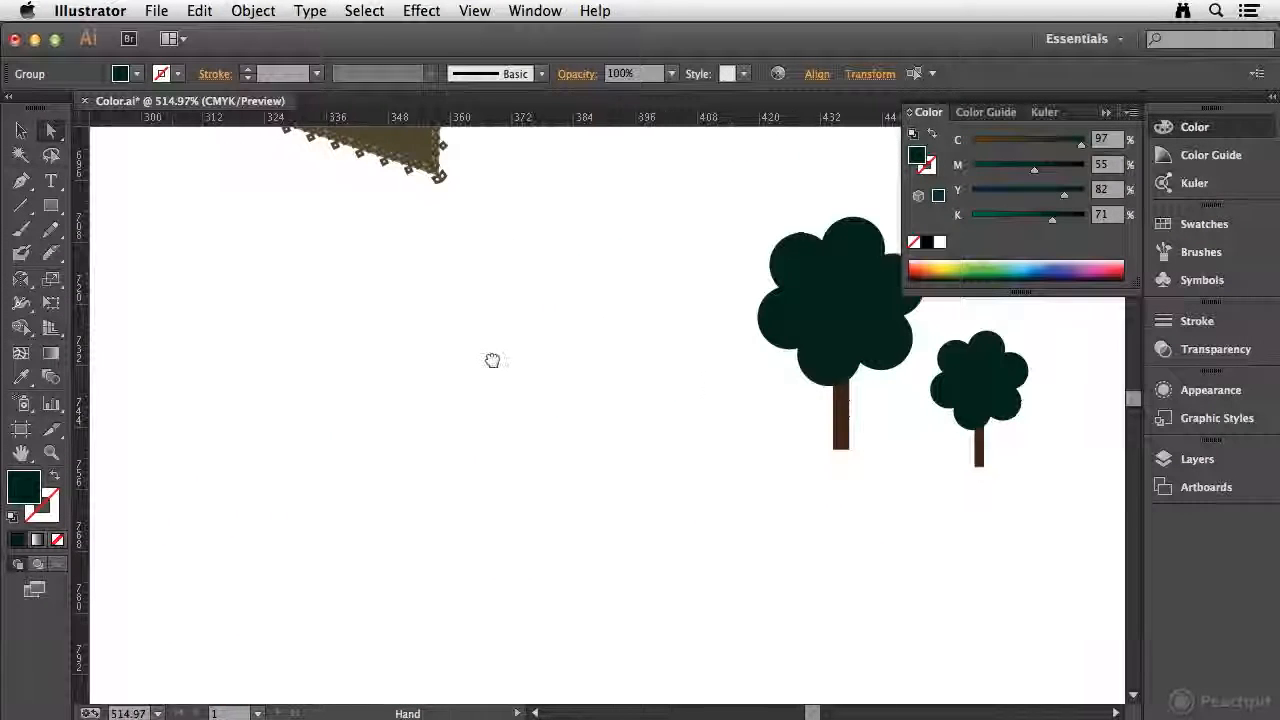
left_click_drag(492, 360, 685, 381)
left_click_drag(508, 431, 440, 477)
key("super+minus")
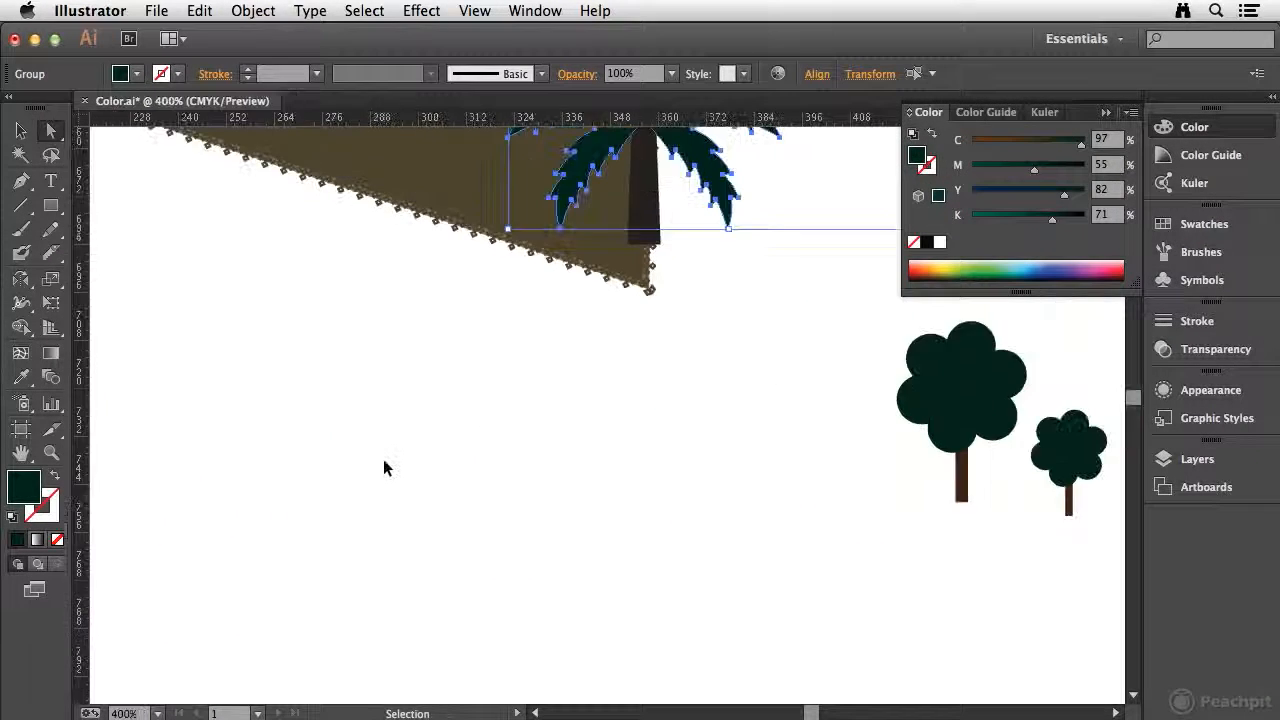
key("super+minus")
key("super+minus")
key("super+minus")
key("super+minus")
key("super+minus")
key("a")
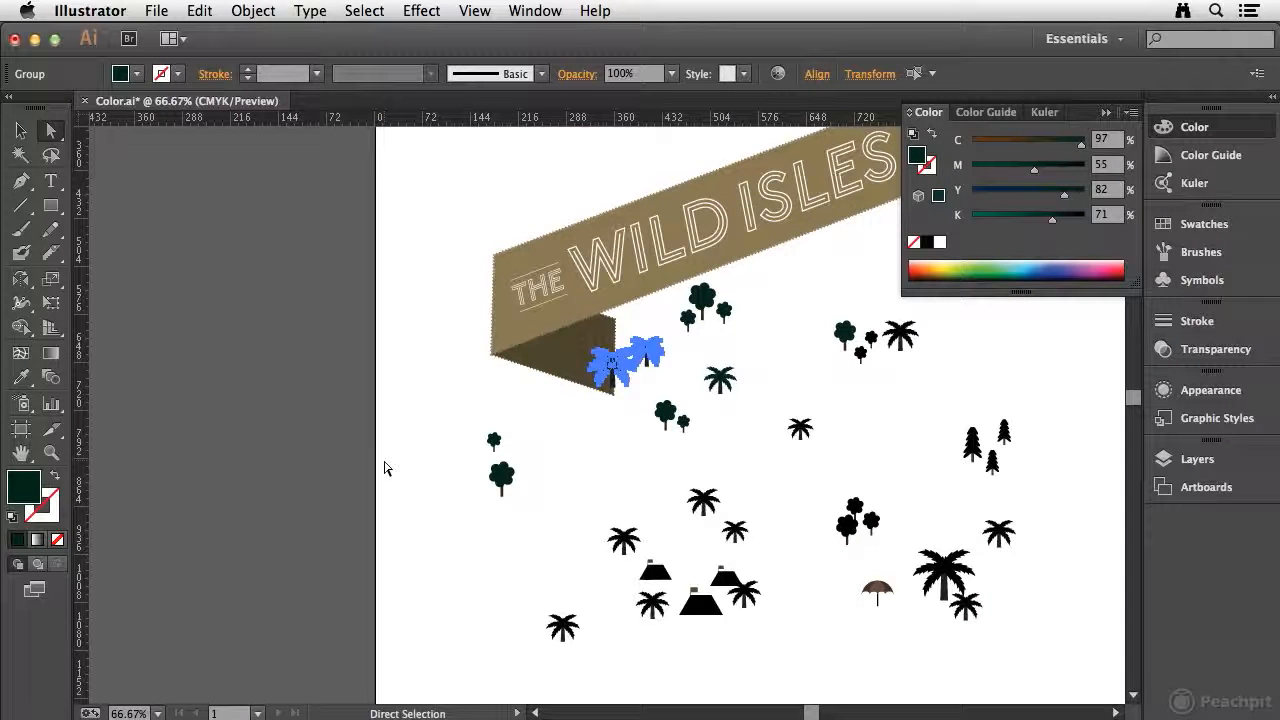